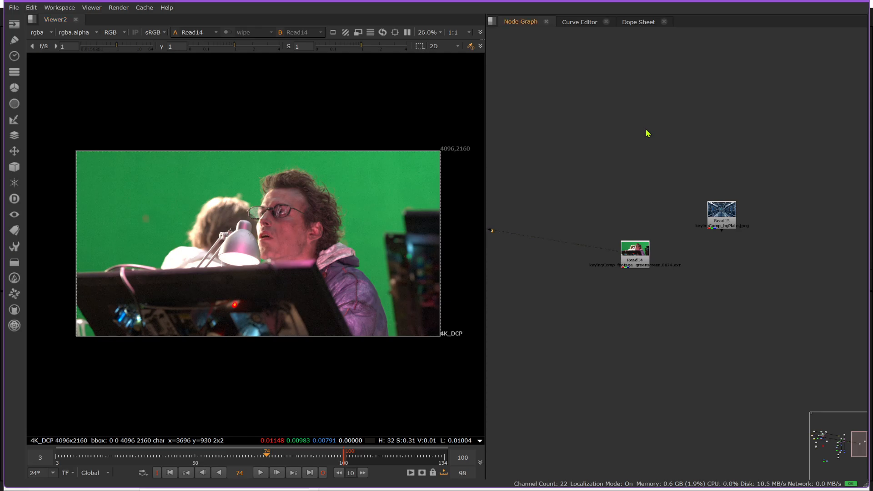
Step: Review the full size format options and the frame range in the project settings
key(s)
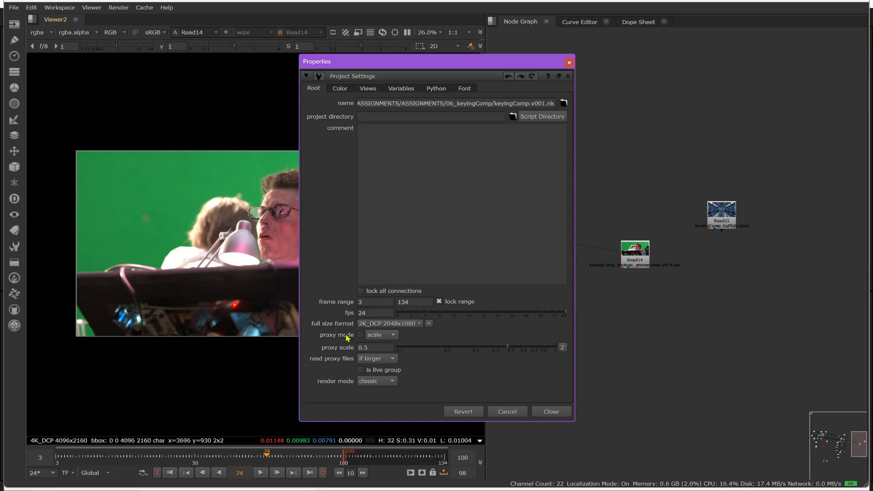
click(410, 326)
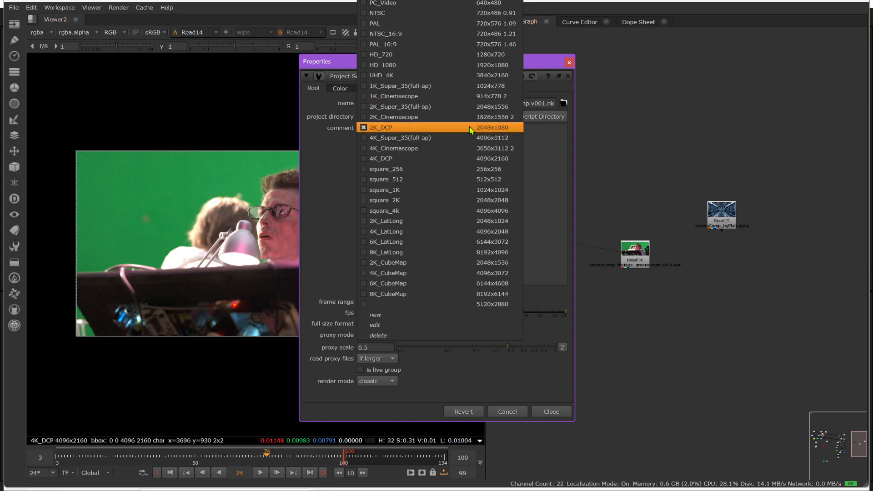
click(373, 402)
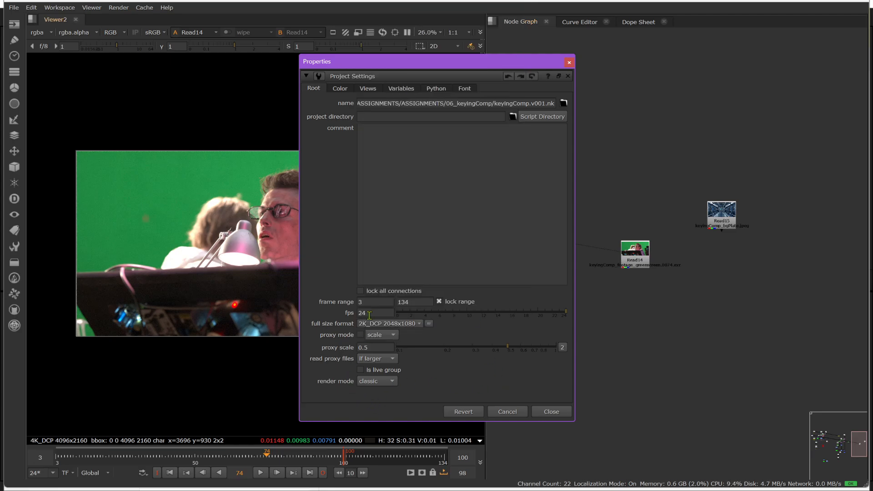
click(379, 304)
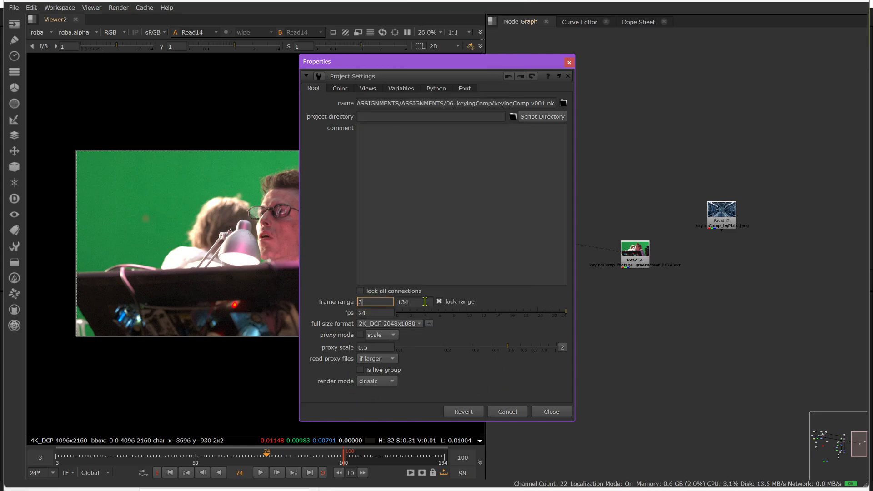
click(424, 301)
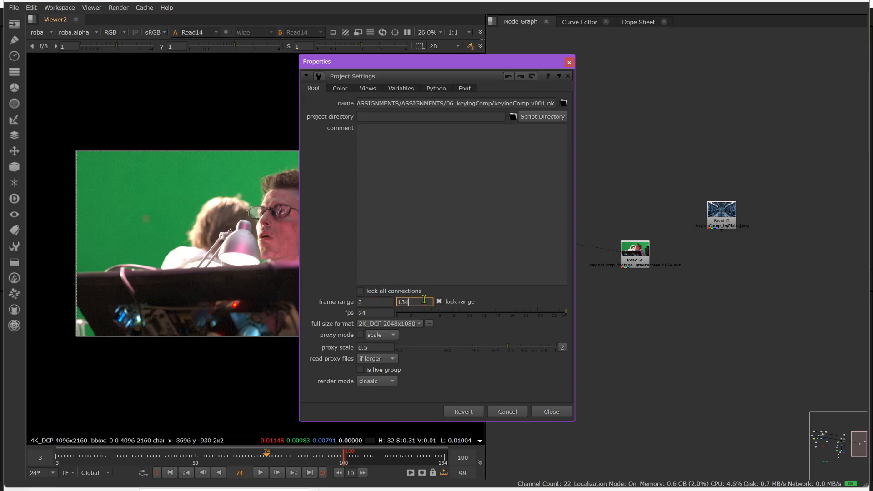
click(555, 411)
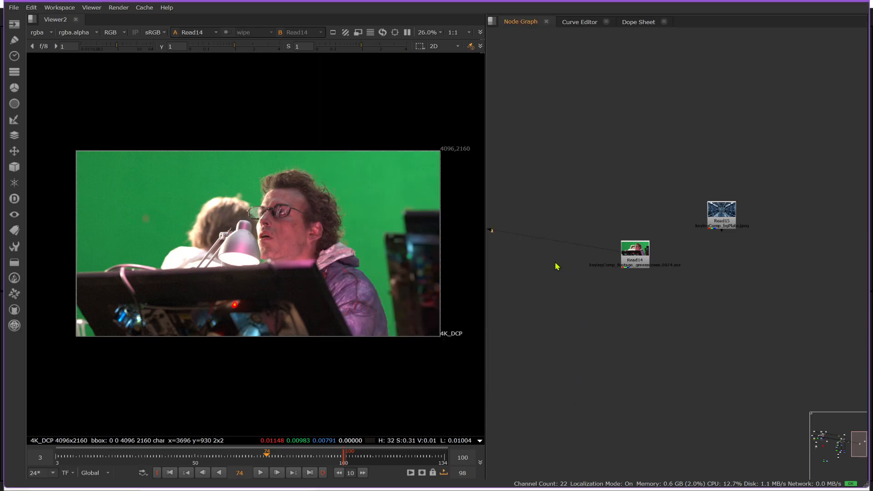
Step: View the sci-fi corridor background plate on viewer input 1 and the greenscreen footage on viewer input 2
drag(636, 263, 627, 271)
middle_drag(356, 272, 336, 272)
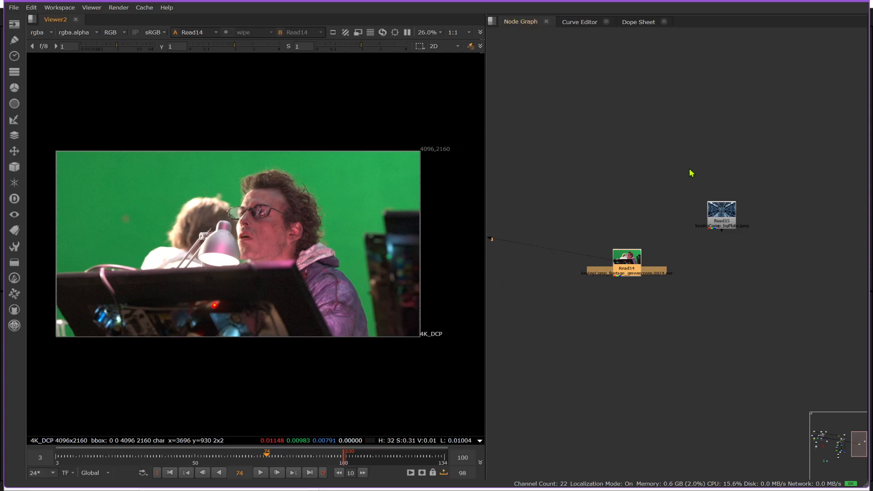
click(725, 227)
key(1)
click(674, 217)
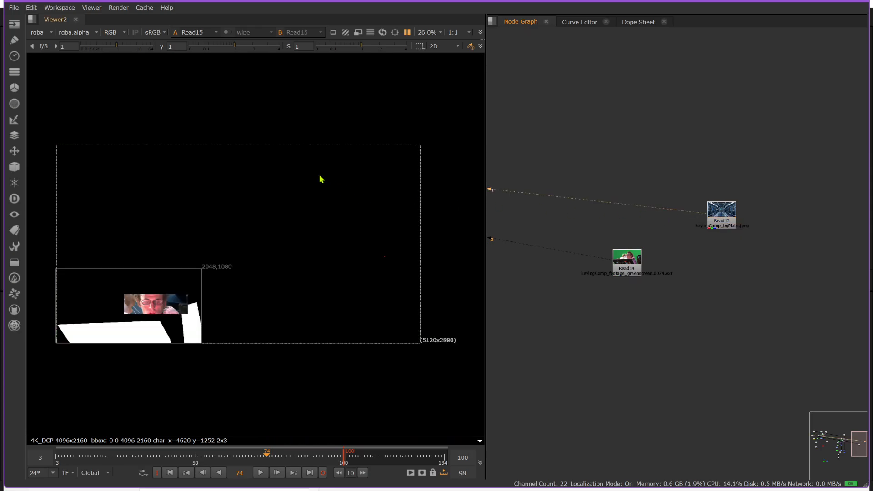
click(720, 217)
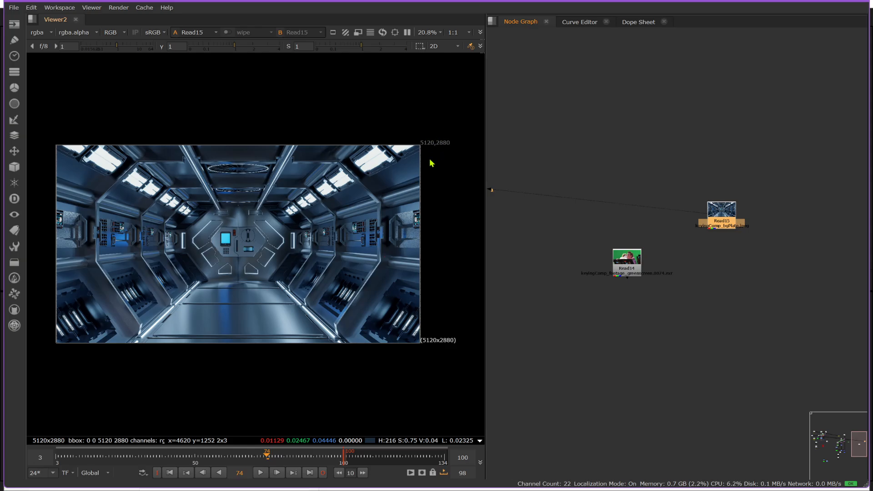
click(627, 264)
key(2)
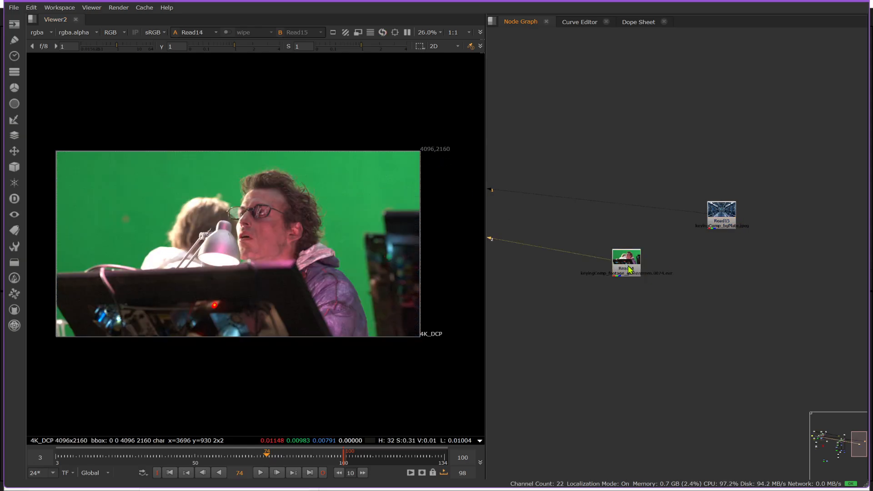
mouse_move(620, 270)
mouse_down()
mouse_move(638, 262)
mouse_move(626, 263)
mouse_up()
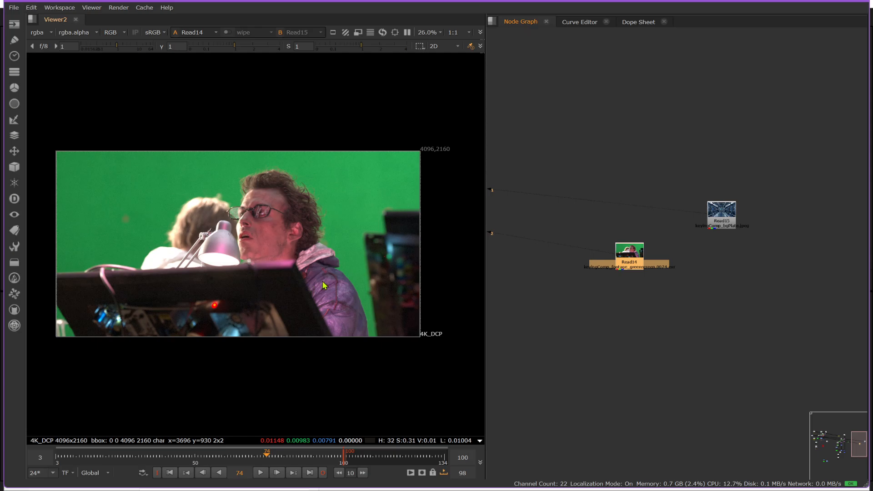
scroll(177, 205, up, 1)
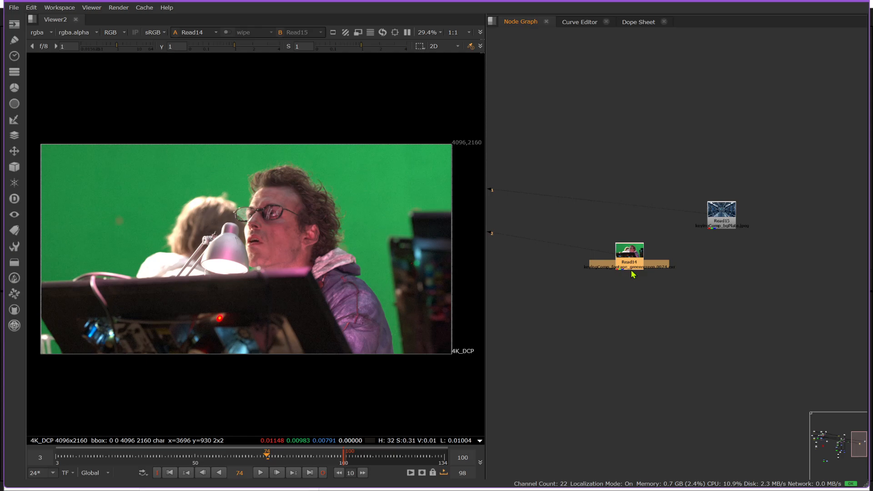
Step: Add a Keylight node, connect the greenscreen footage to its Source input, and place it directly beneath the footage node
key(Tab)
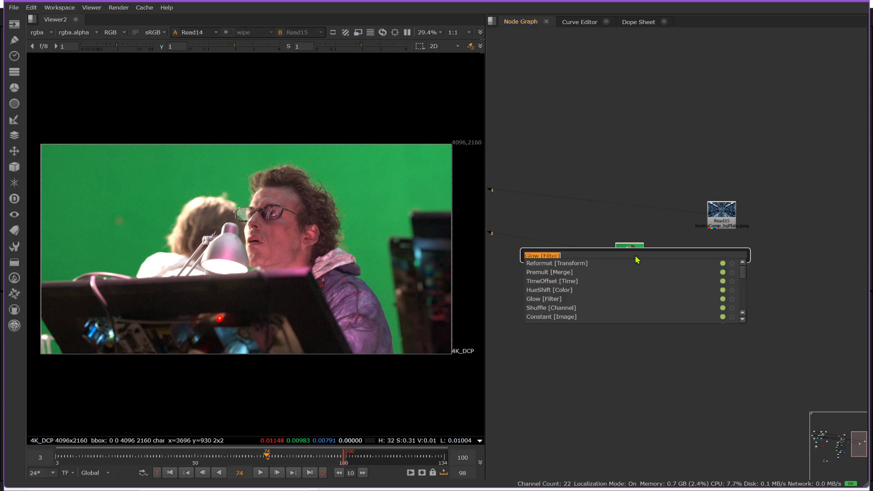
text(key)
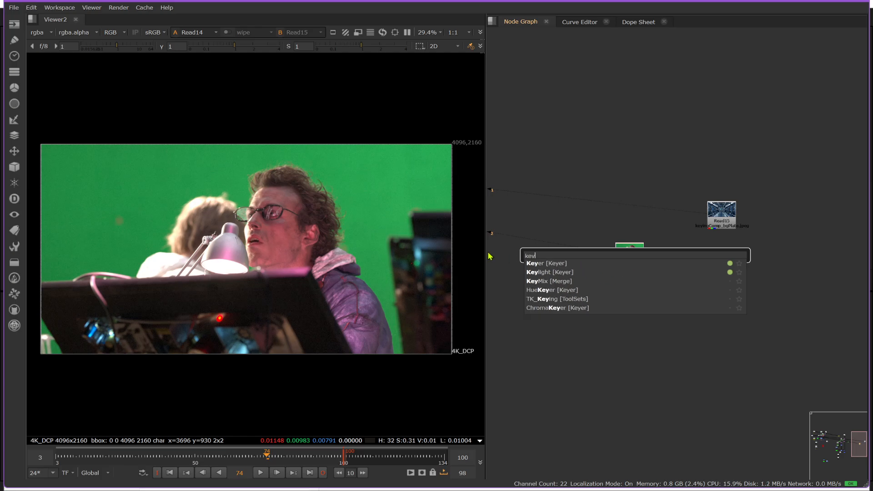
click(541, 272)
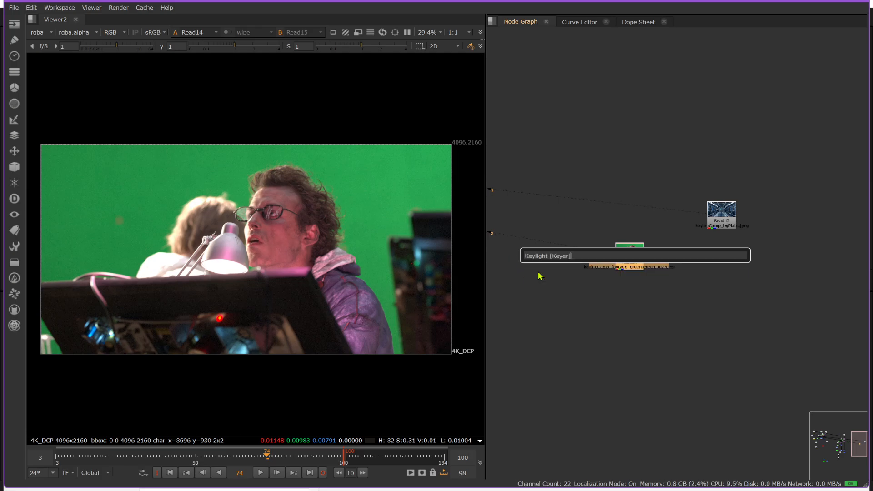
mouse_move(632, 256)
middle_down()
mouse_move(654, 198)
mouse_move(686, 191)
middle_up()
drag(683, 211, 718, 320)
scroll(711, 176, up, 5)
click(727, 284)
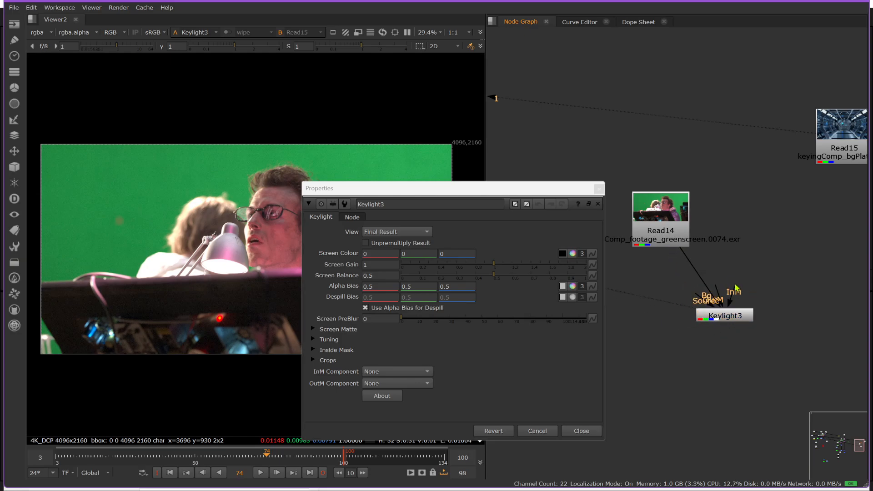
drag(735, 319, 673, 282)
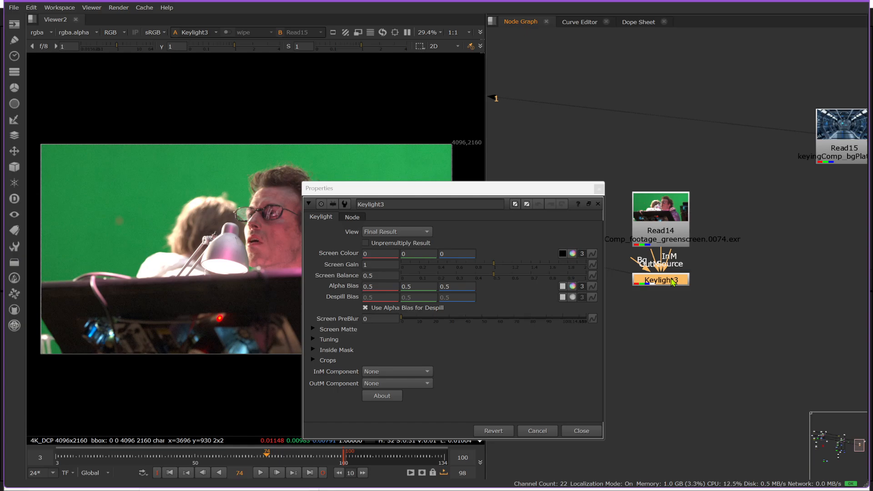
Step: Sample Keylight's Screen Colour from the green backdrop beside the curly-haired man's head and display the alpha matte
drag(525, 192, 737, 109)
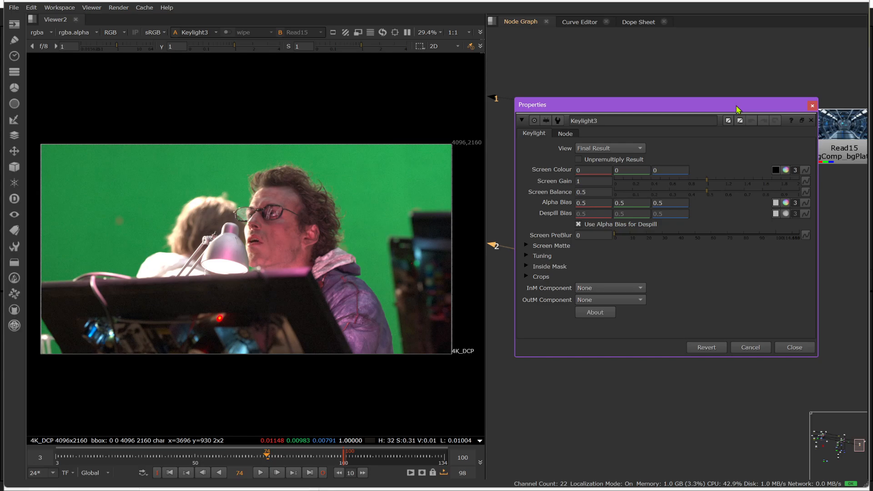
click(775, 172)
ctrl+click(364, 190)
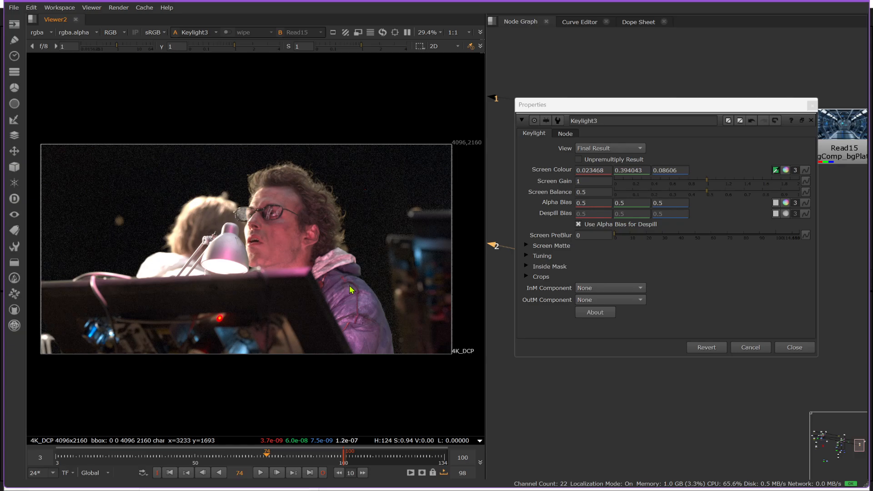
key(a)
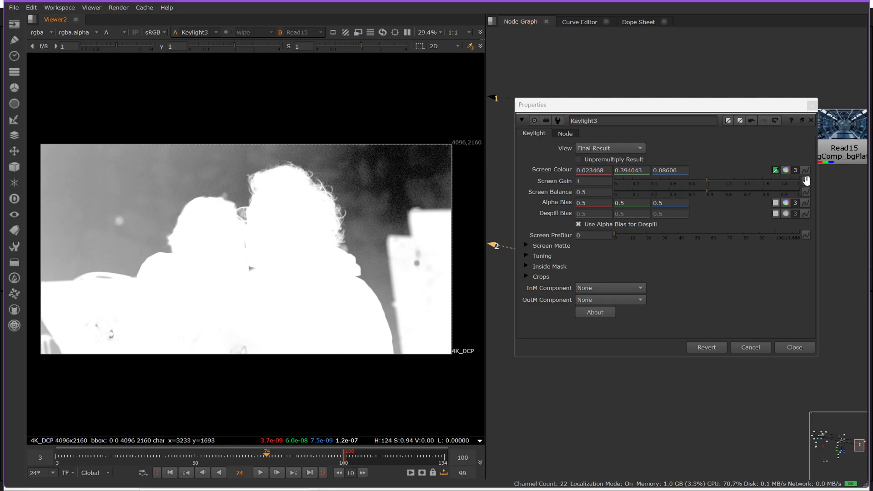
Step: Resample the Screen Colour from several backdrop areas, settling on the green above the blond person's head at 0.020599, 0.313232, 0.066895
ctrl+click(140, 193)
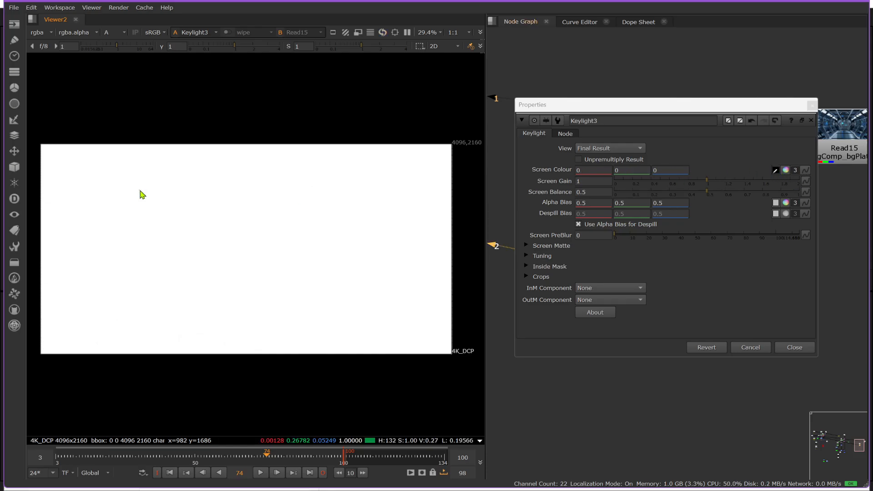
key(a)
ctrl+click(151, 230)
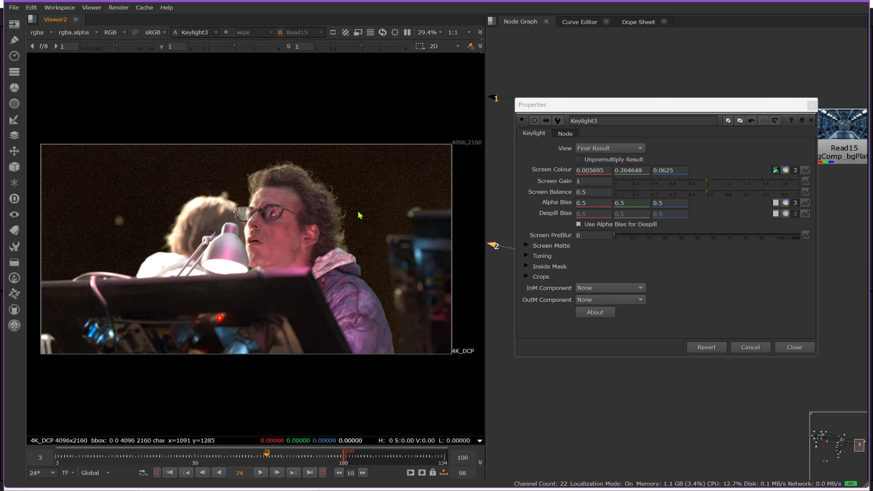
ctrl+click(360, 183)
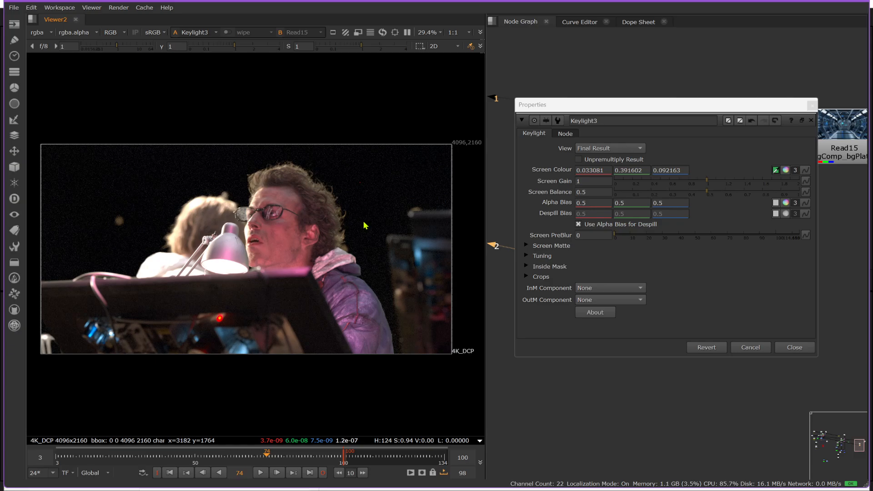
ctrl+click(191, 178)
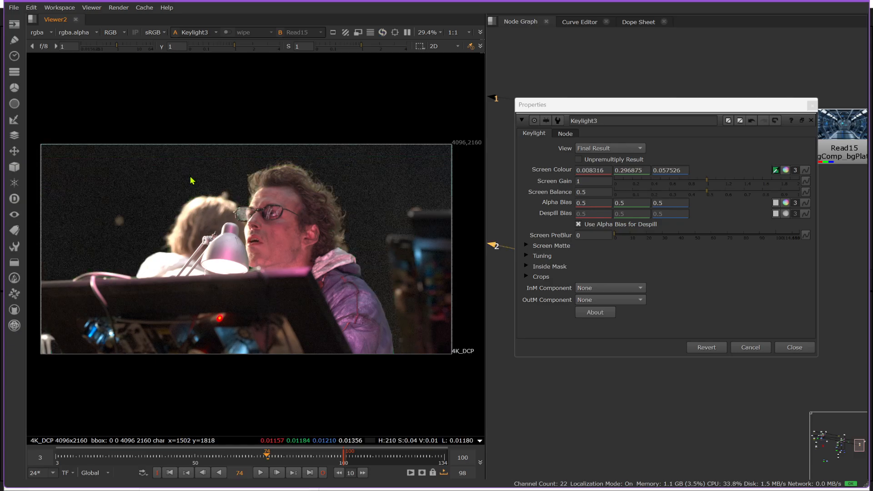
ctrl+click(190, 171)
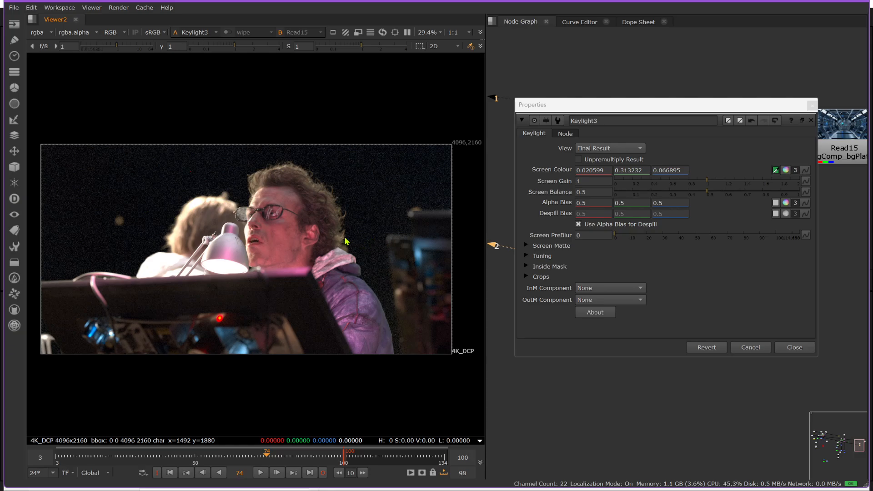
Step: Display the alpha and raise the Screen Matte's Clip Black to 0.34, checking the backdrop noise and hair edges up close
key(a)
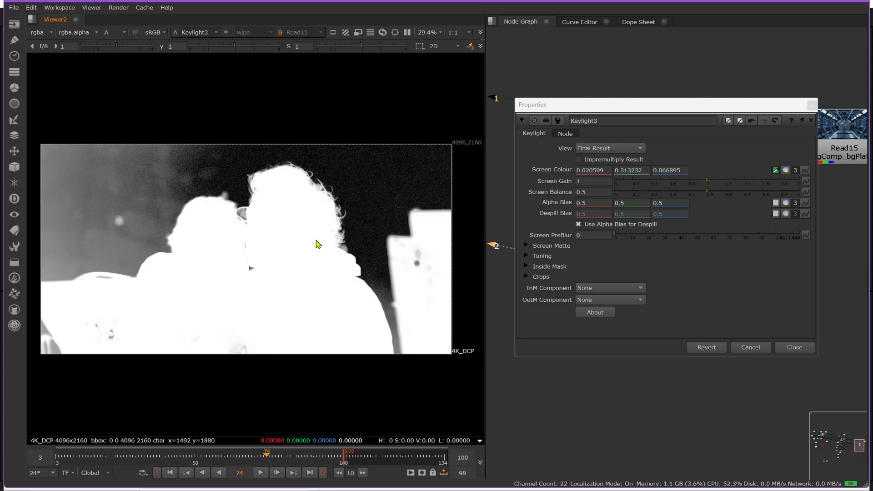
click(527, 245)
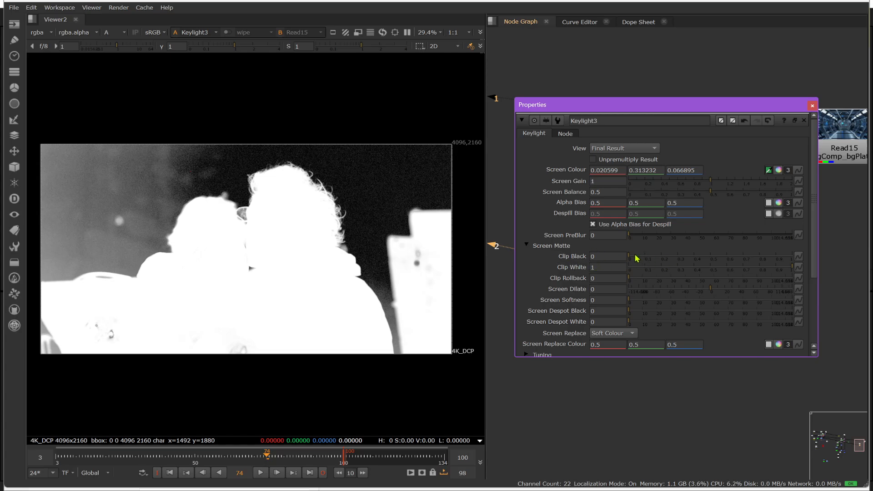
drag(630, 258, 672, 260)
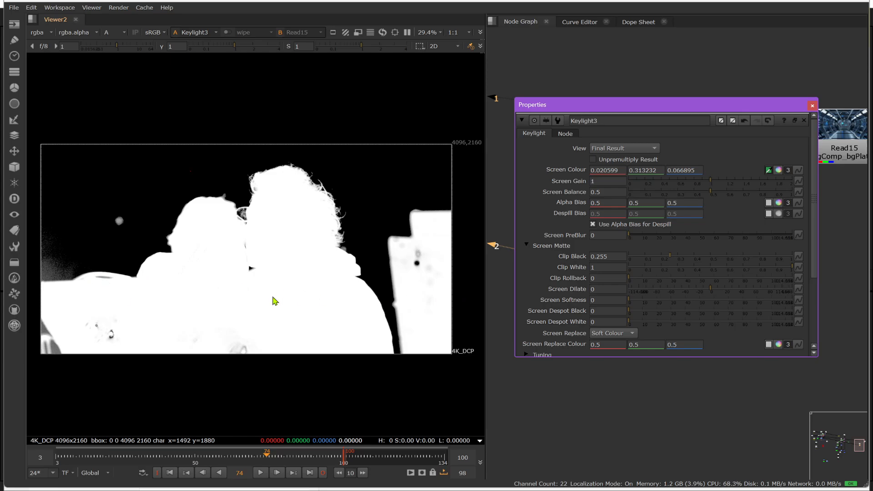
scroll(34, 279, up, 7)
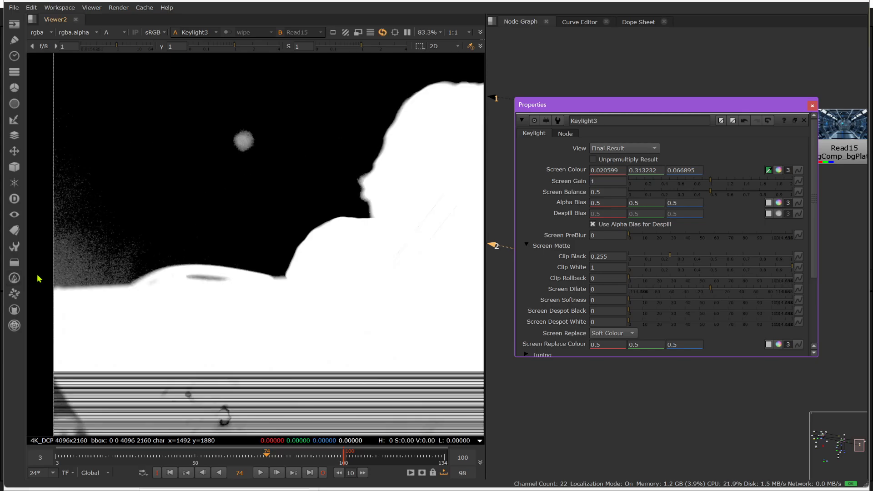
drag(672, 258, 686, 260)
scroll(150, 277, down, 8)
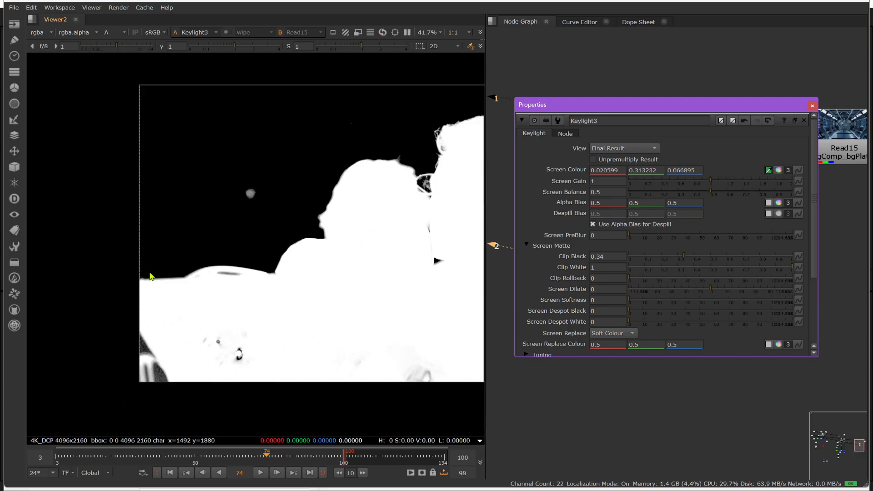
scroll(422, 230, up, 5)
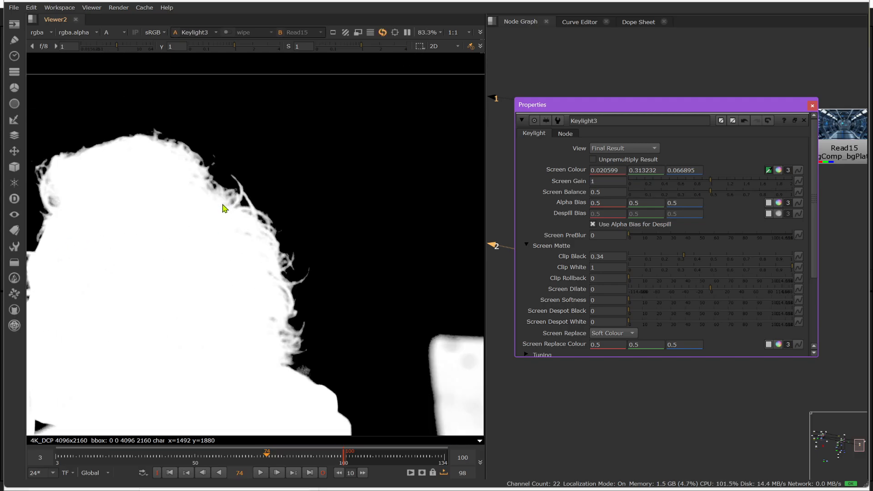
scroll(266, 183, down, 2)
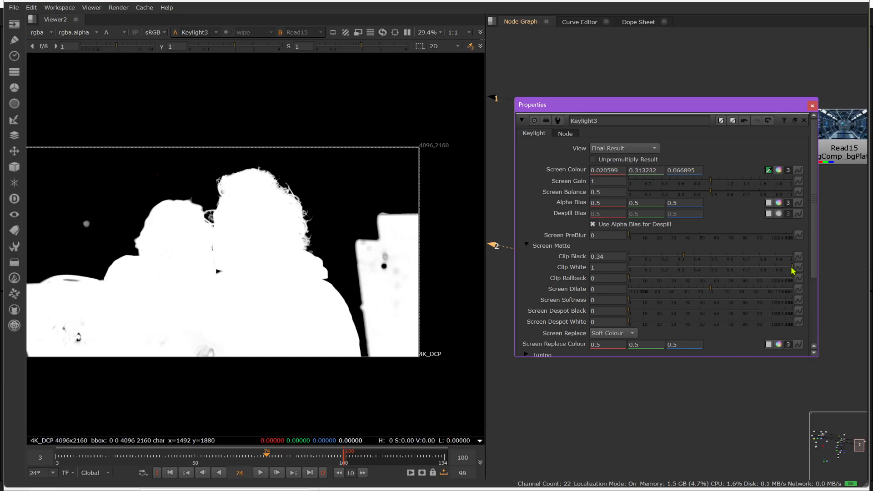
Step: Lower the Screen Matte's Clip White to 0.88 to solidify the foreground in the matte
drag(792, 270, 775, 272)
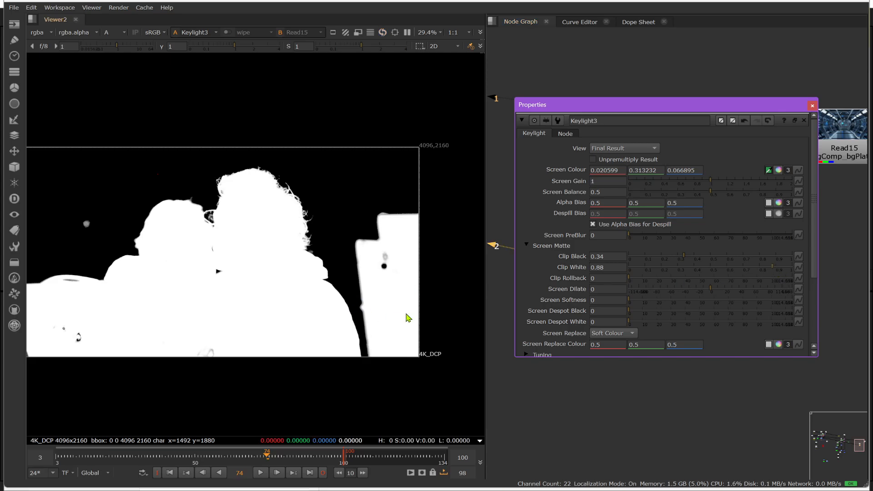
scroll(409, 316, down, 3)
key(a)
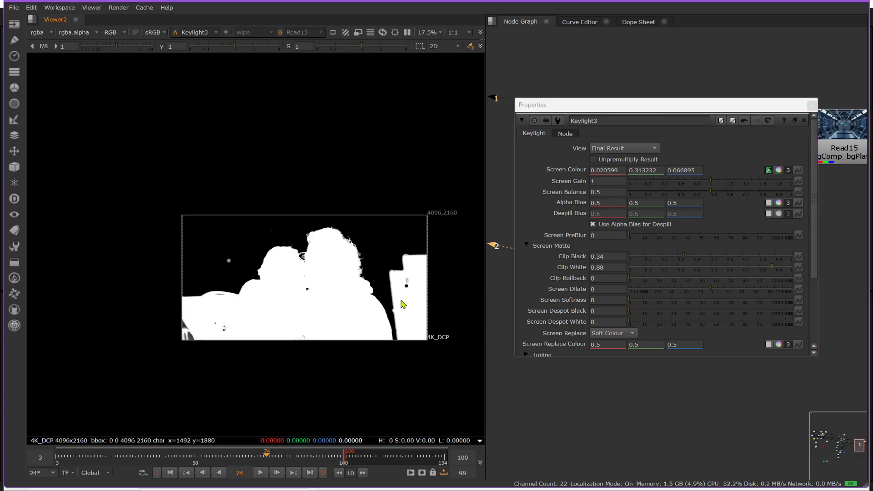
Step: Inspect the keyed colour and alpha close up for holes in the monitor and the desk equipment
scroll(411, 309, up, 6)
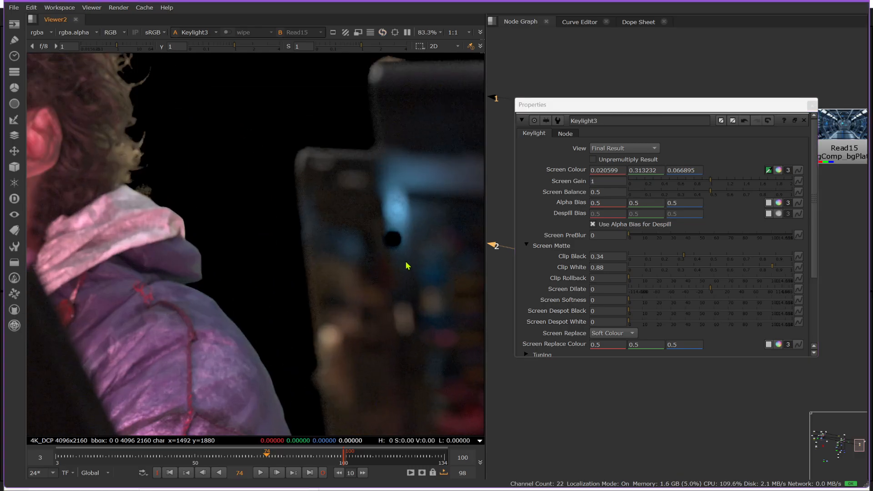
scroll(405, 234, down, 5)
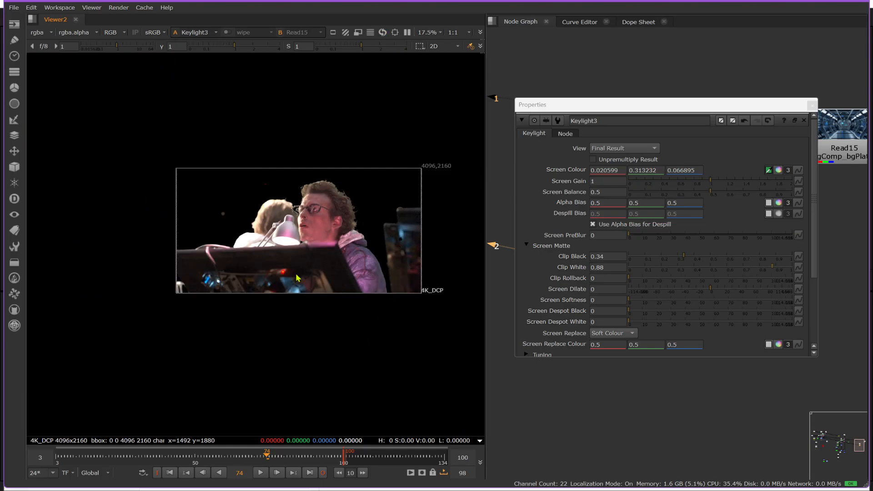
scroll(167, 274, up, 3)
scroll(167, 274, up, 3)
scroll(181, 299, down, 3)
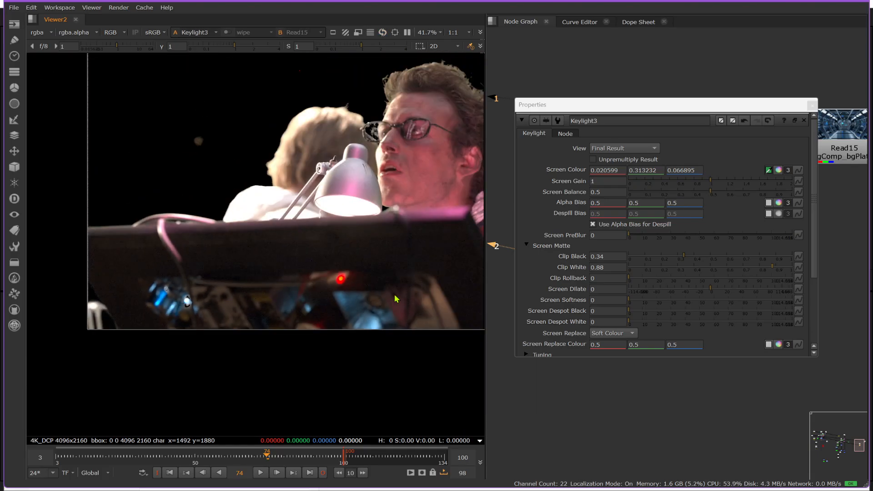
key(a)
scroll(227, 292, down, 2)
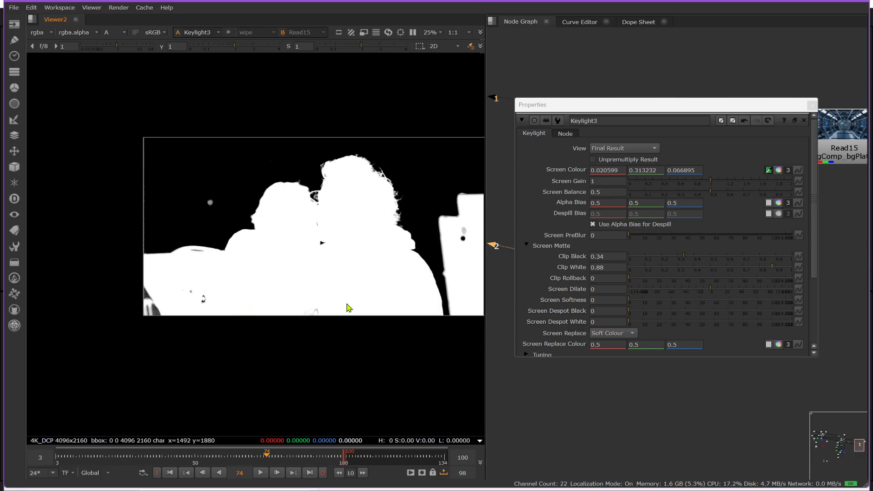
key(a)
key(a)
key(a)
key(a)
key(a)
scroll(181, 292, up, 6)
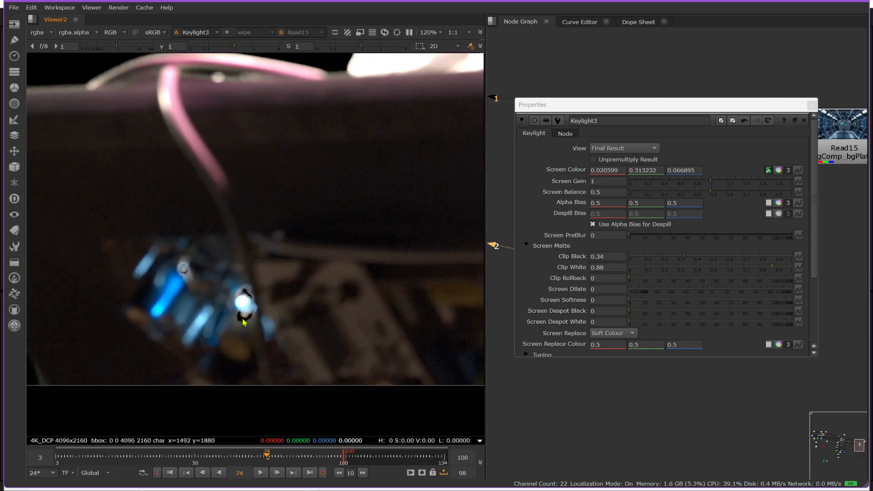
Step: Undo the stray Screen Colour sample taken beside the desk's bright light and turn off Screen Colour sampling
ctrl+click(239, 319)
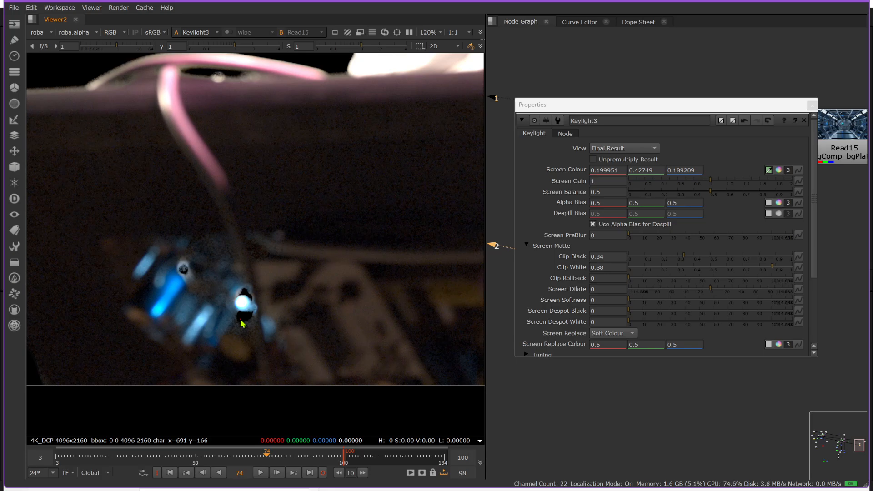
ctrl+click(242, 323)
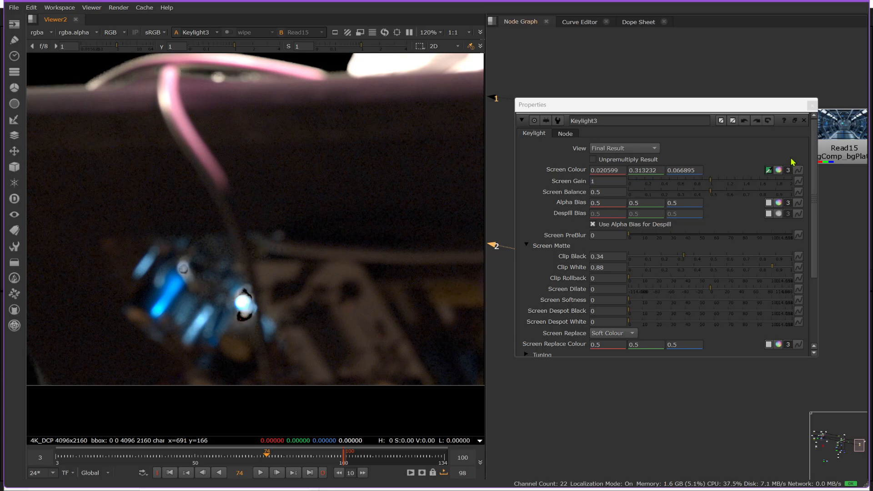
click(768, 170)
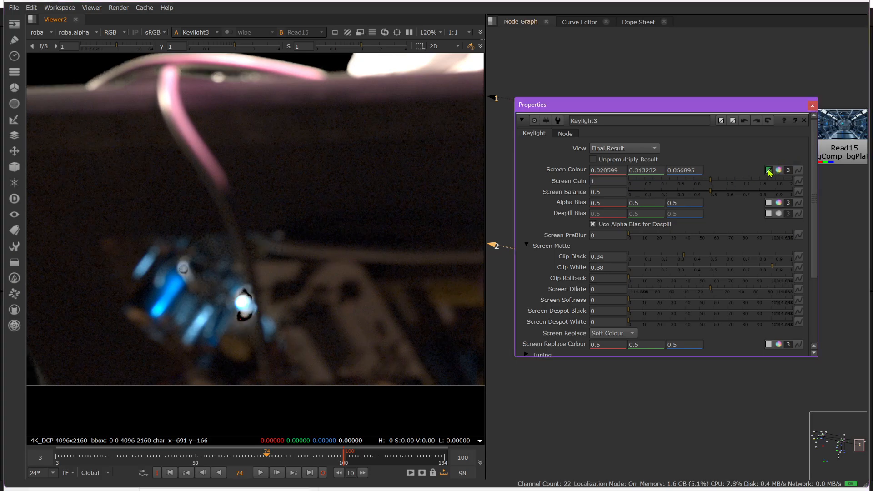
click(236, 321)
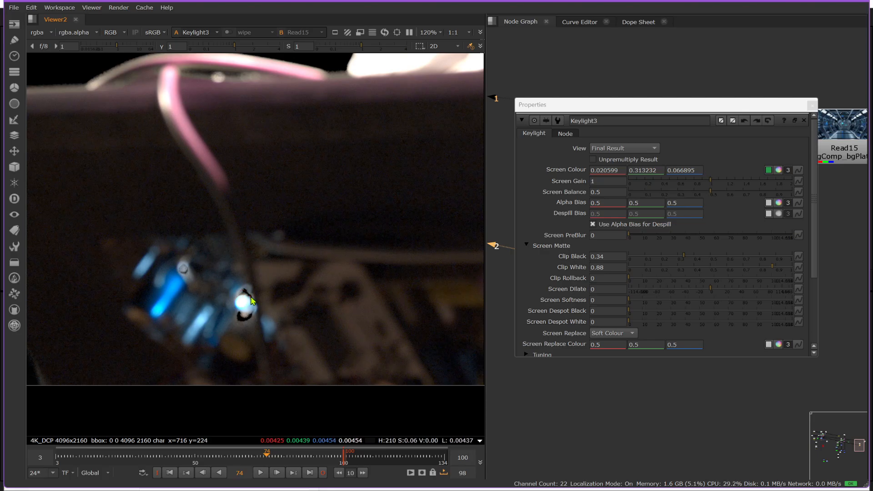
Step: Examine the hole in the background monitor, close the Keylight properties, and compare the full-frame key with its alpha
scroll(209, 278, down, 5)
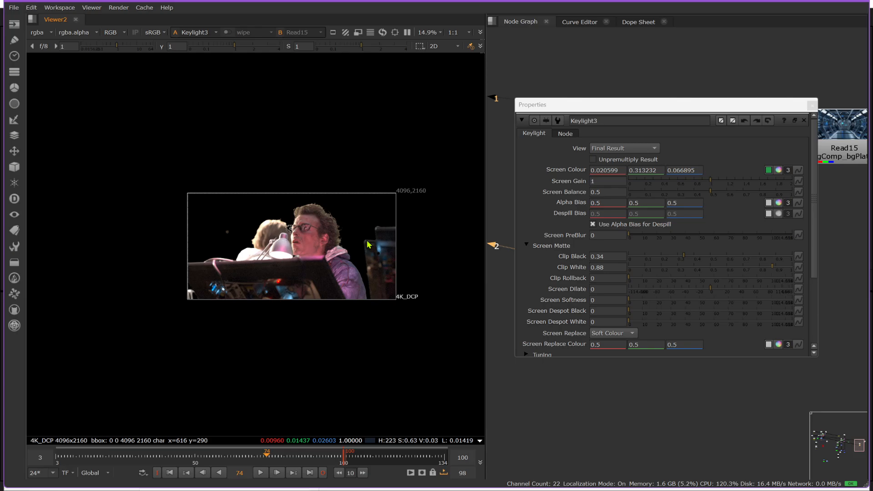
scroll(364, 273, up, 8)
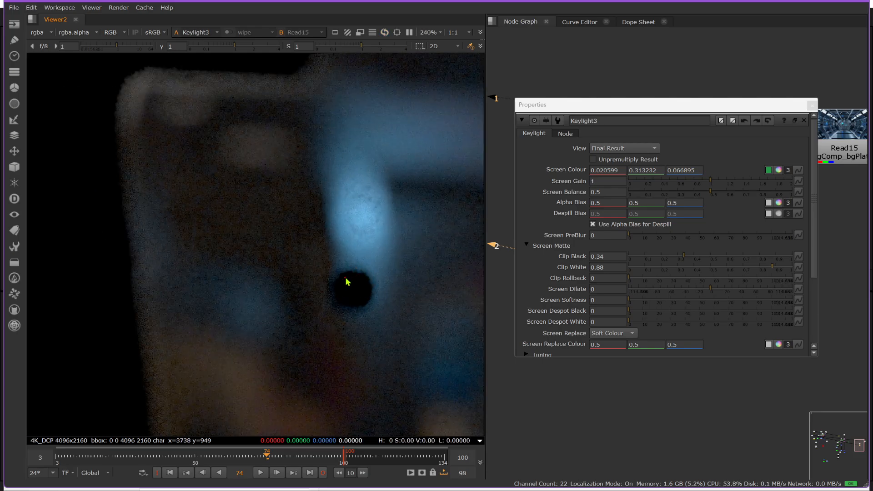
click(811, 106)
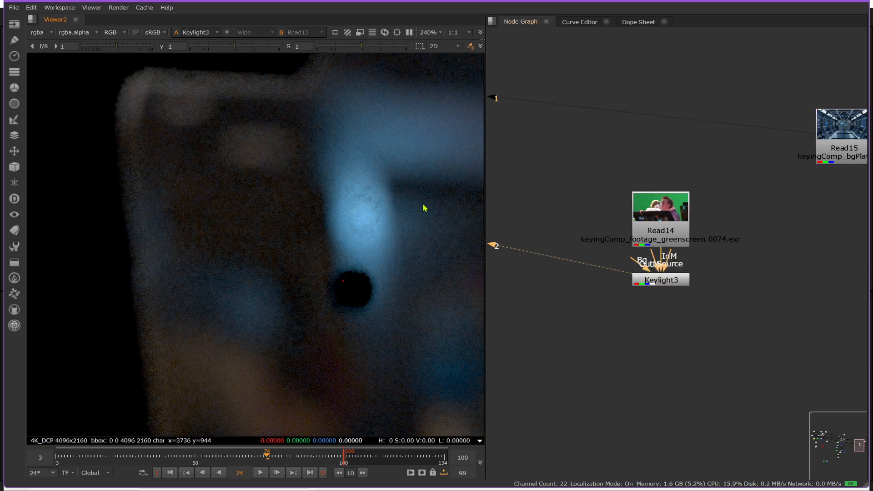
scroll(423, 207, down, 10)
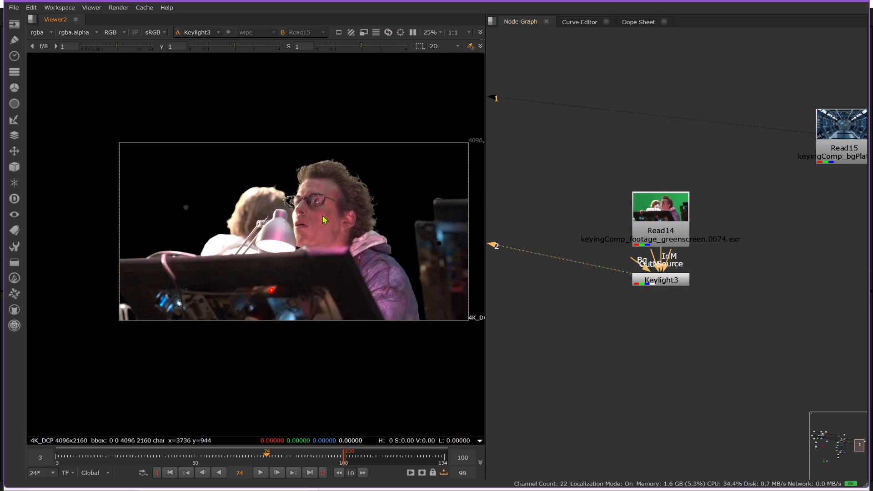
middle_drag(326, 219, 286, 214)
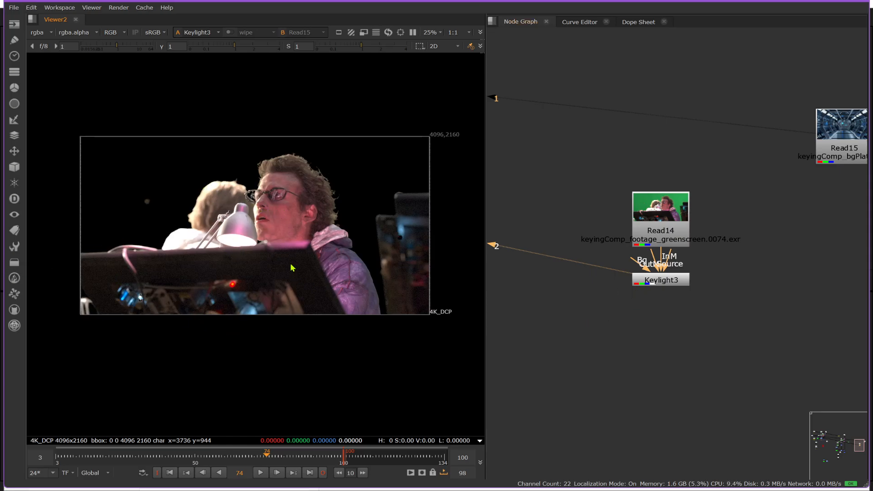
key(a)
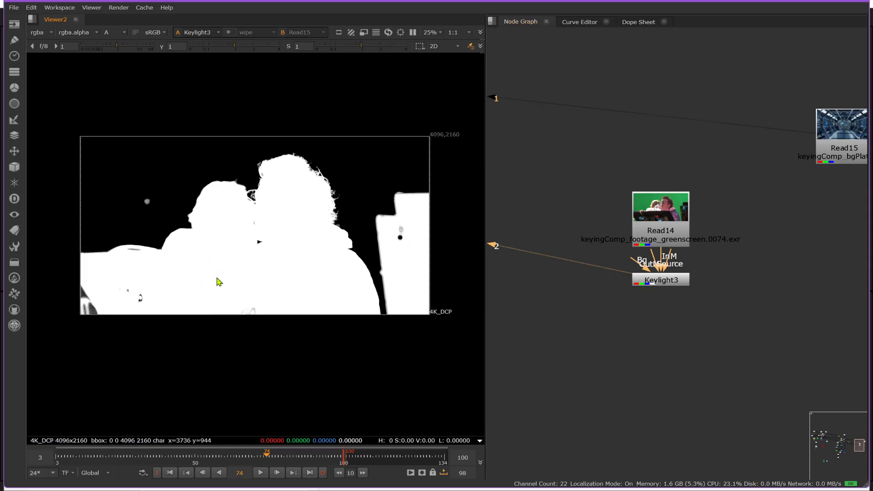
key(a)
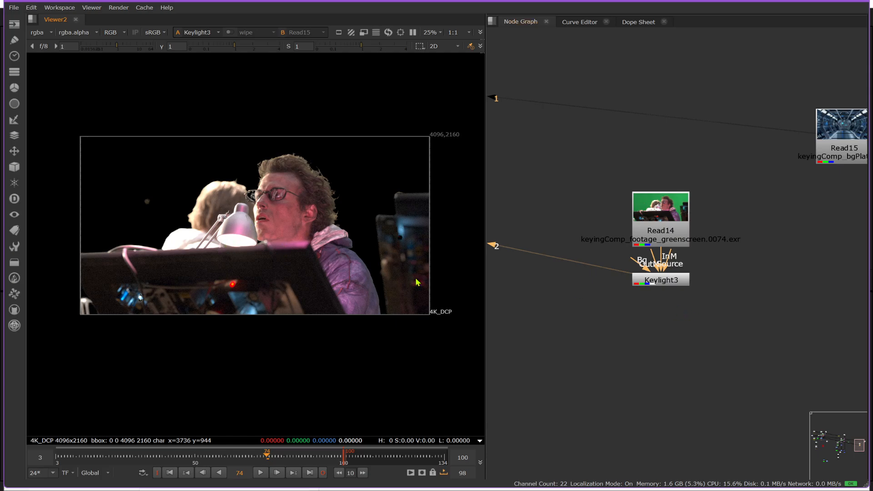
Step: Merge the Keylight output over the Read15 corridor plate and align the Merge node directly beneath the plate
middle_drag(812, 333, 745, 314)
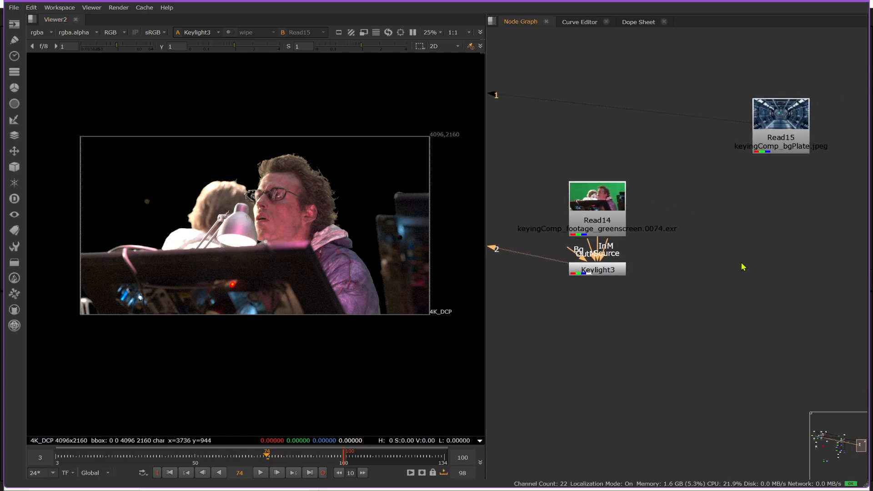
click(617, 274)
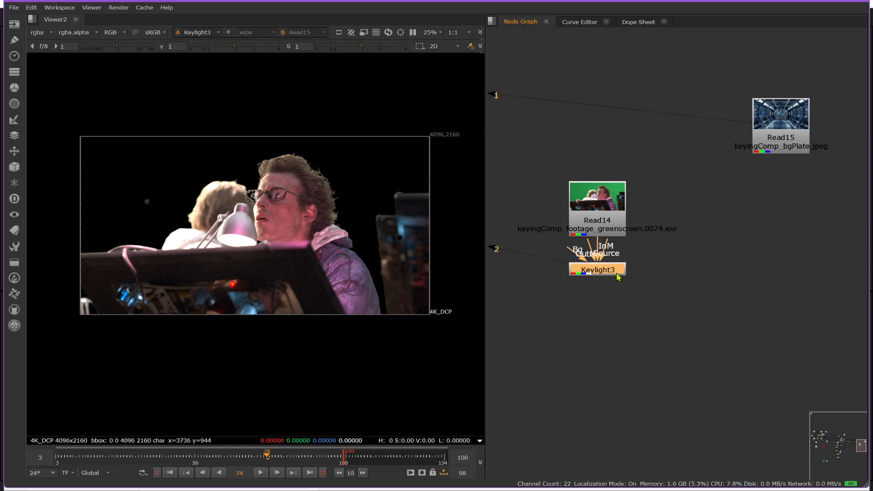
key(m)
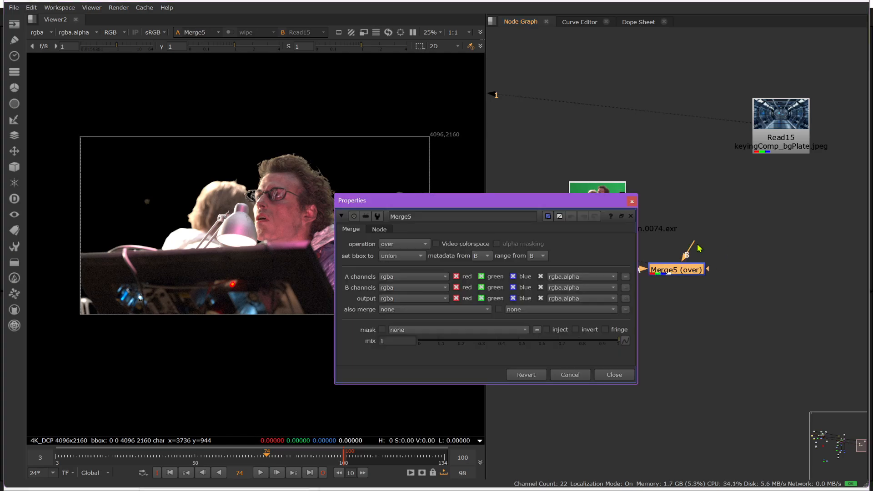
drag(700, 248, 775, 132)
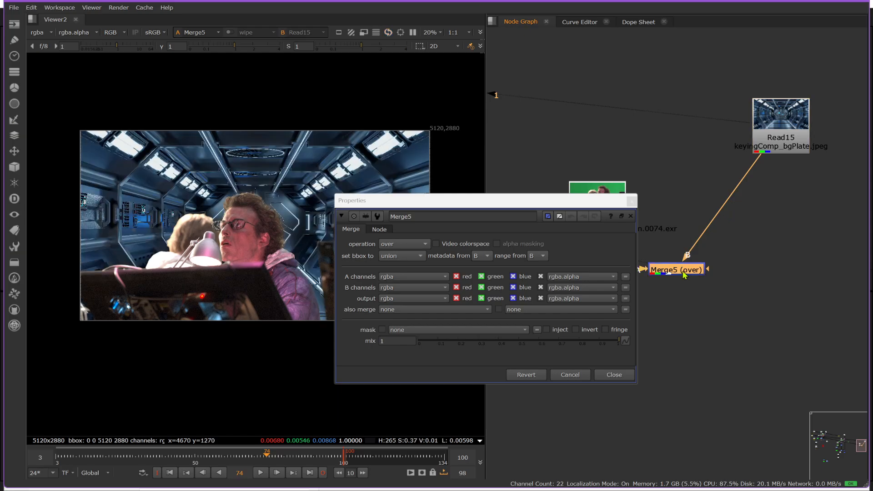
drag(684, 274, 788, 274)
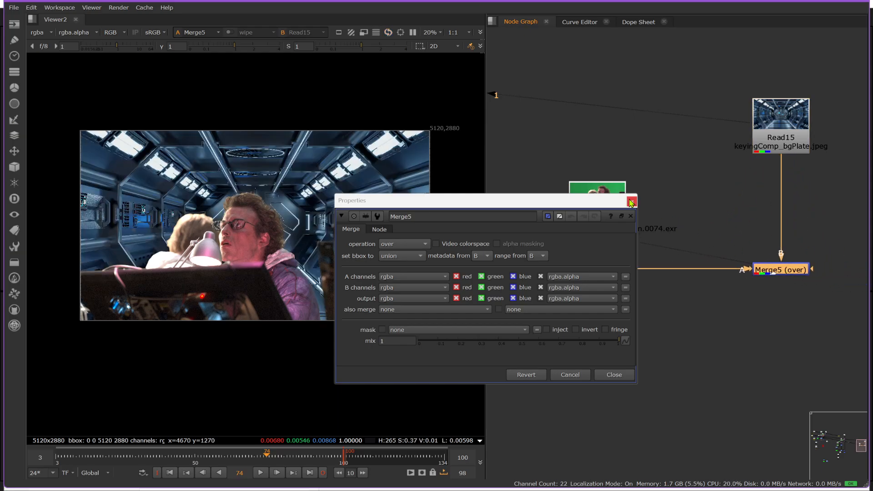
click(631, 201)
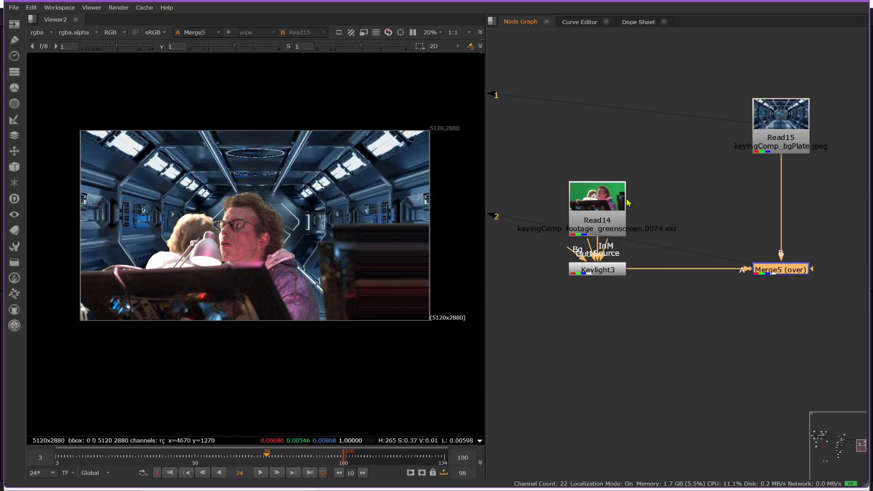
Step: Add a Reformat to root.format 2048x1080 after Keylight3 and align the Merge node with it
click(606, 272)
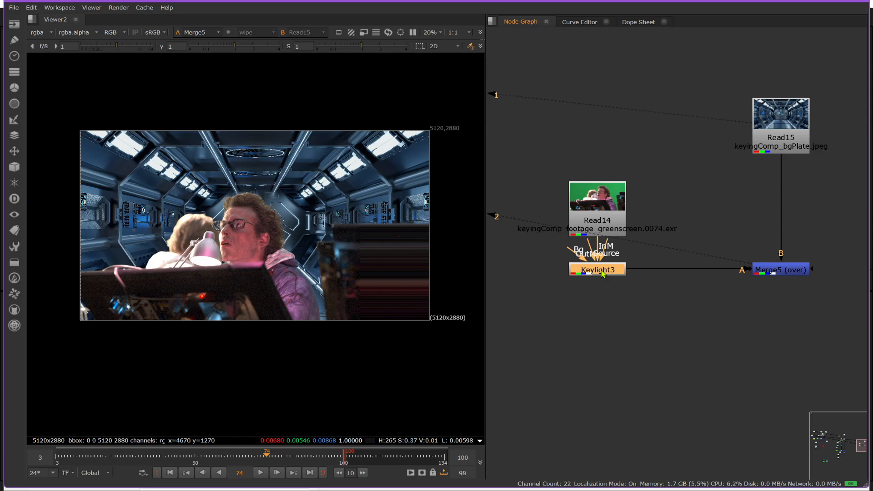
key(Tab)
text(ref)
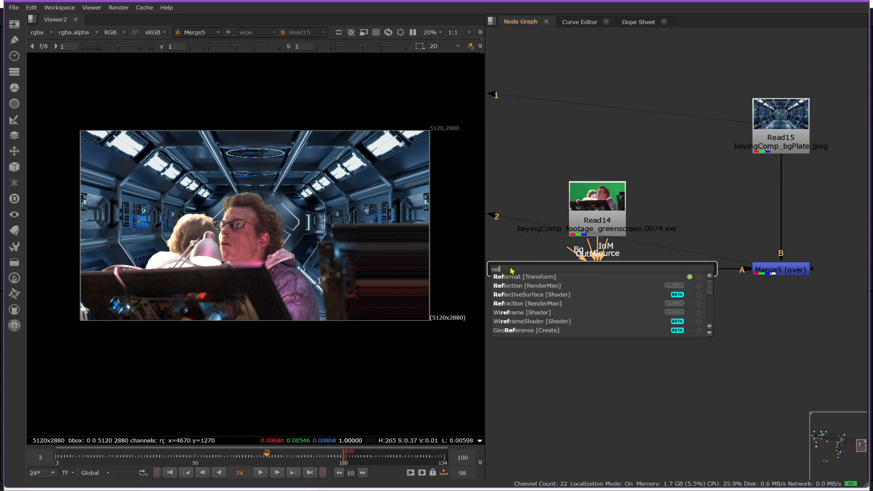
click(516, 277)
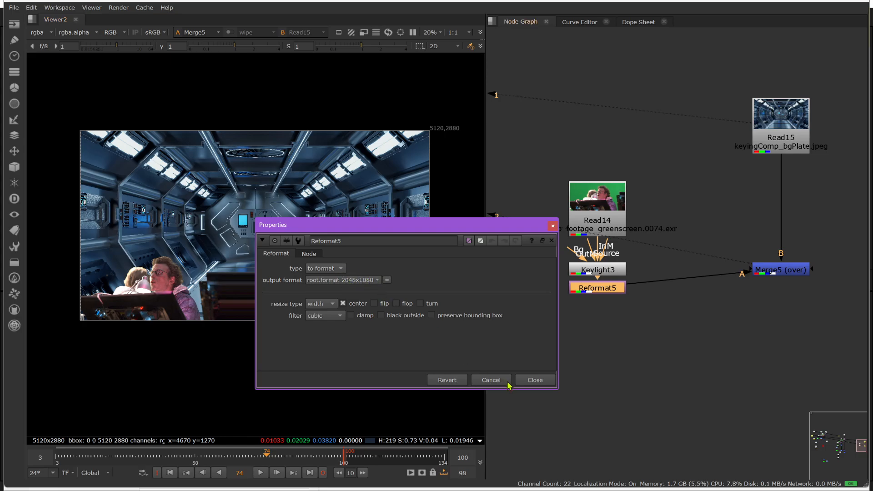
click(535, 383)
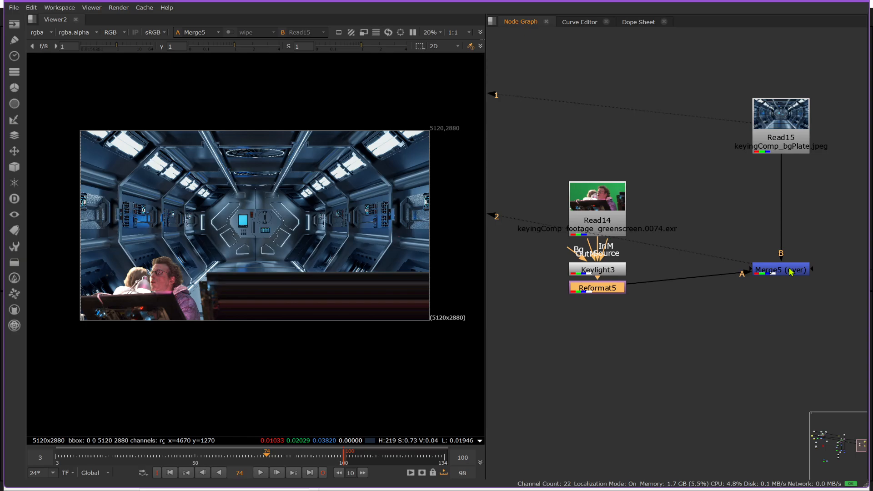
drag(790, 272, 790, 291)
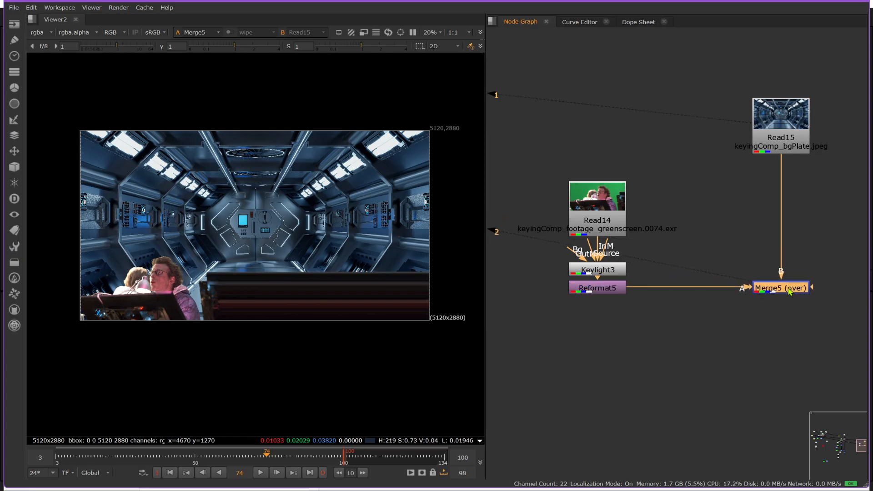
Step: Add a Transform after the Read15 corridor plate and translate it to x -15, y -10
click(790, 107)
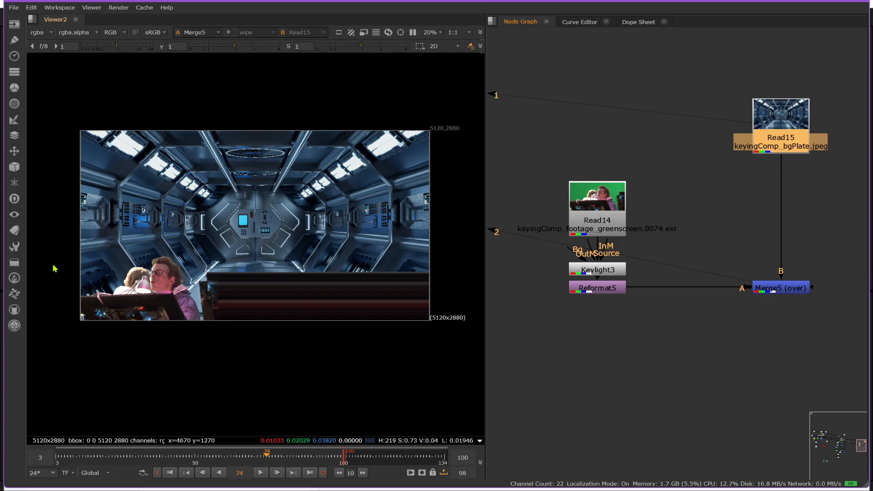
scroll(54, 268, down, 2)
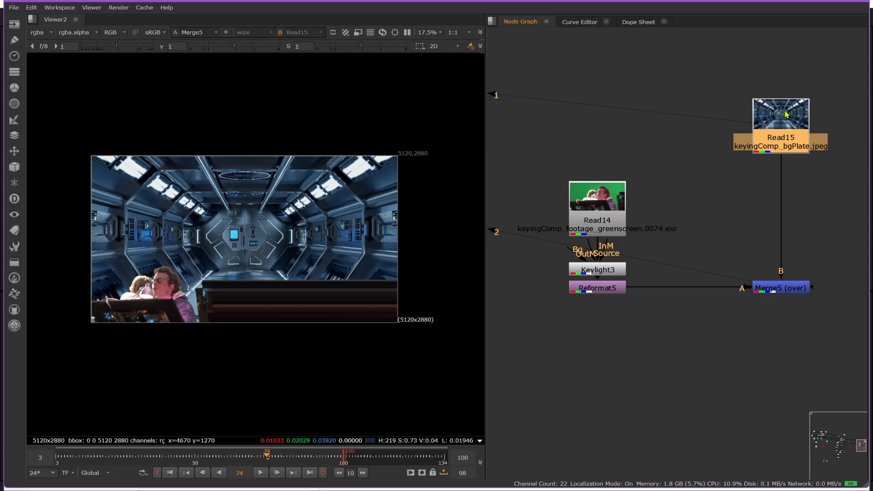
key(t)
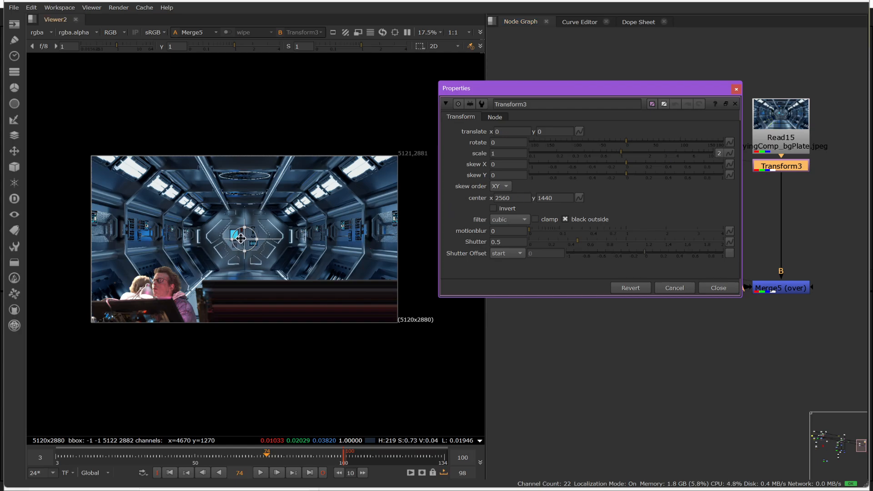
drag(241, 238, 241, 239)
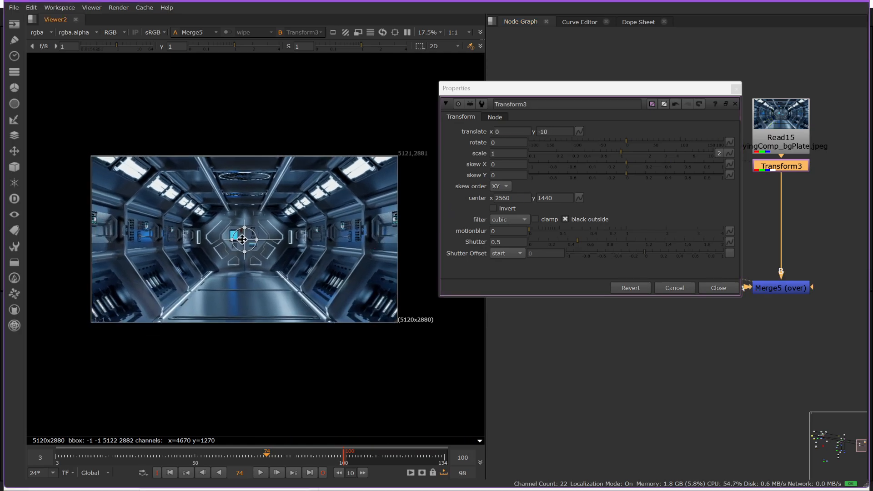
click(719, 287)
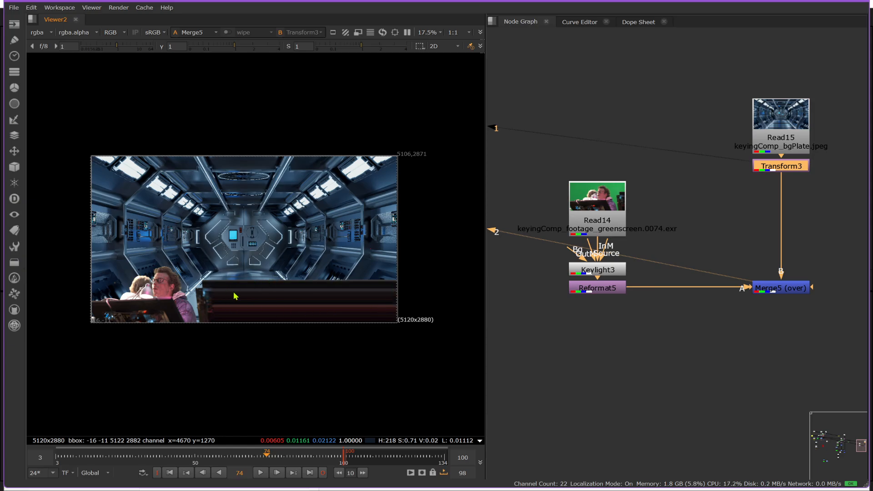
Step: Duplicate the foreground's Reformat node onto the background branch after Transform3
click(776, 169)
click(586, 290)
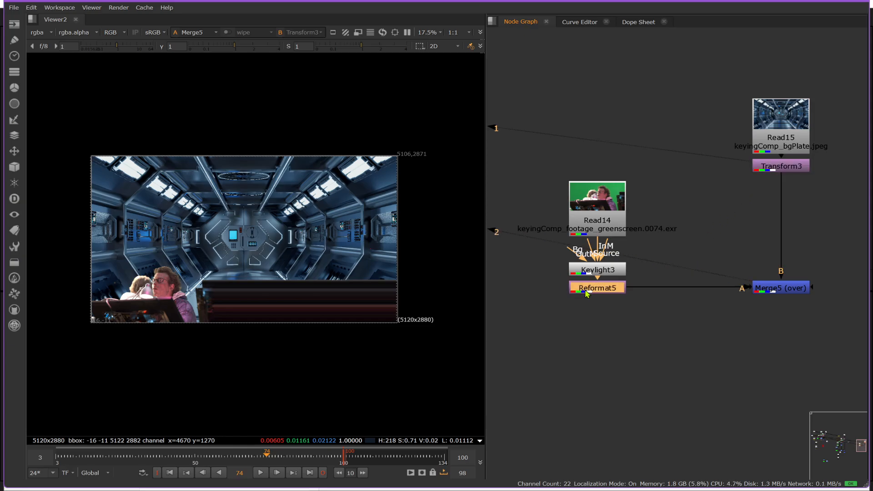
click(775, 165)
key(ctrl+v)
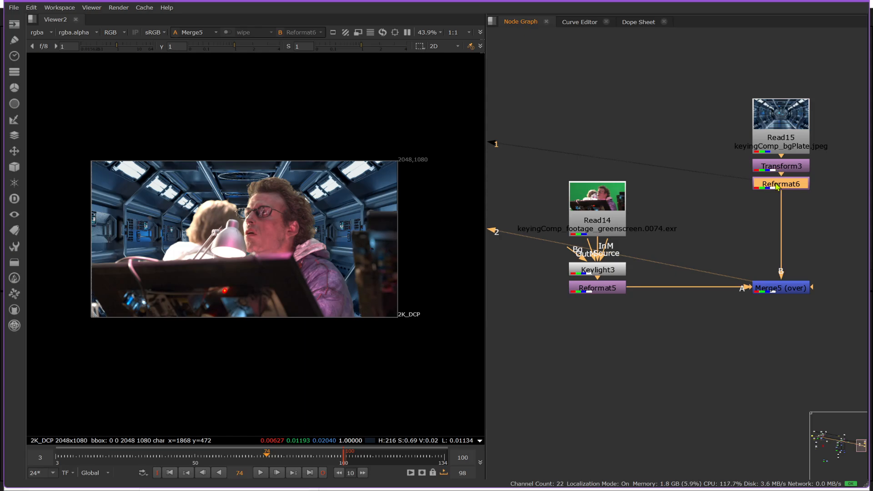
Step: View the Reformat6 result, delete that node from the background branch and add a Crop after Transform3 in its place
key(1)
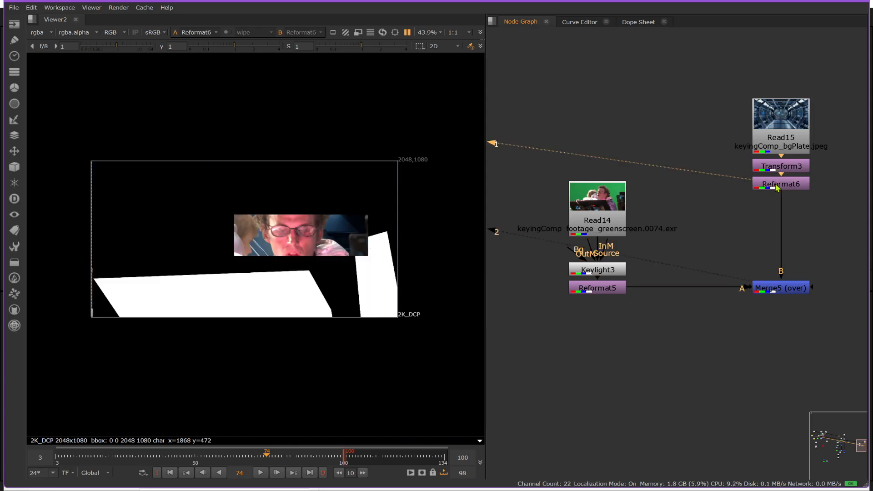
key(2)
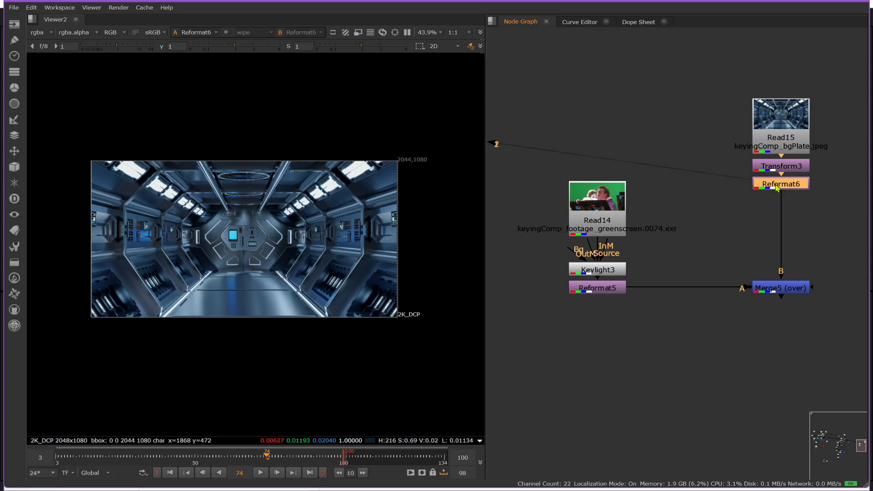
key(Delete)
key(Tab)
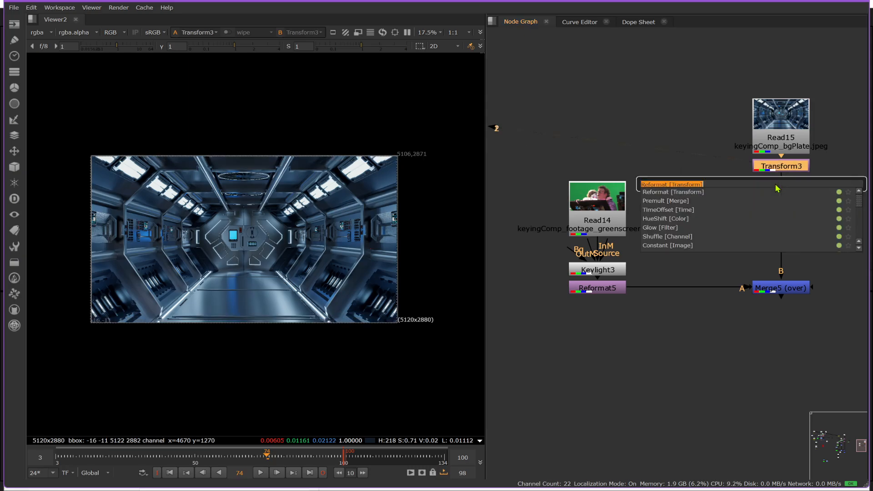
text(cr)
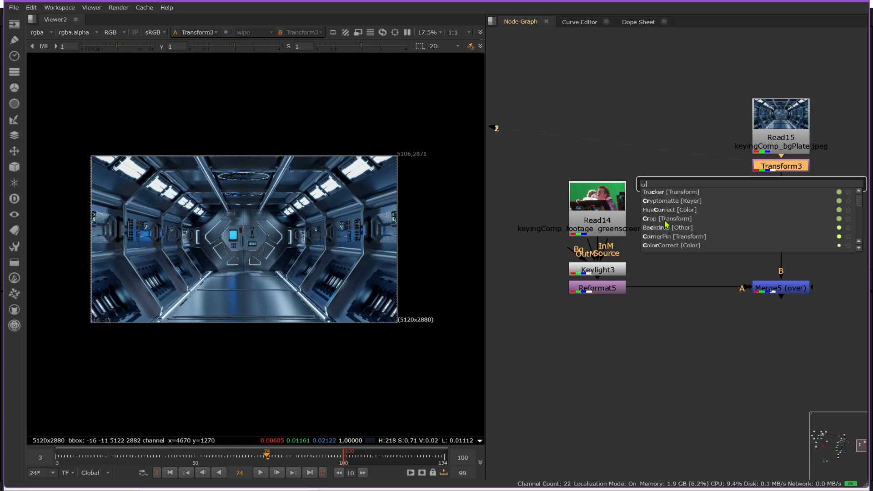
click(666, 220)
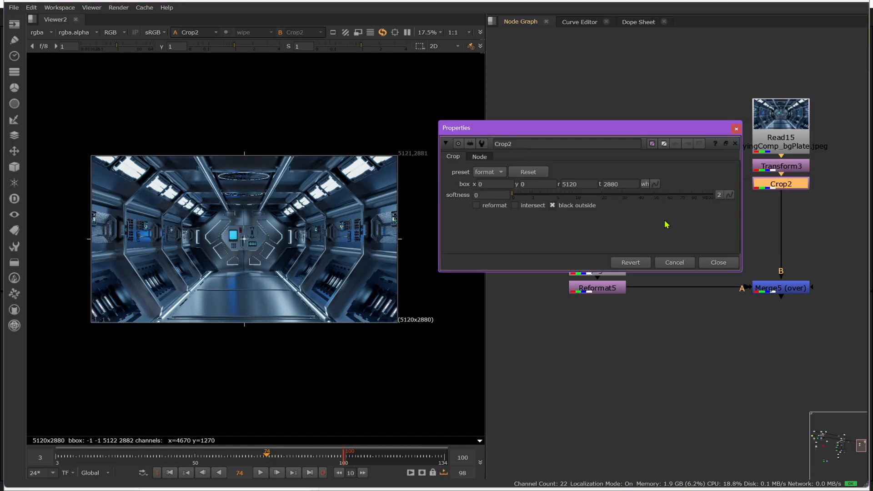
Step: Set the Crop2 box to r 2048 and t 1080 and enable its reformat option
double_click(584, 184)
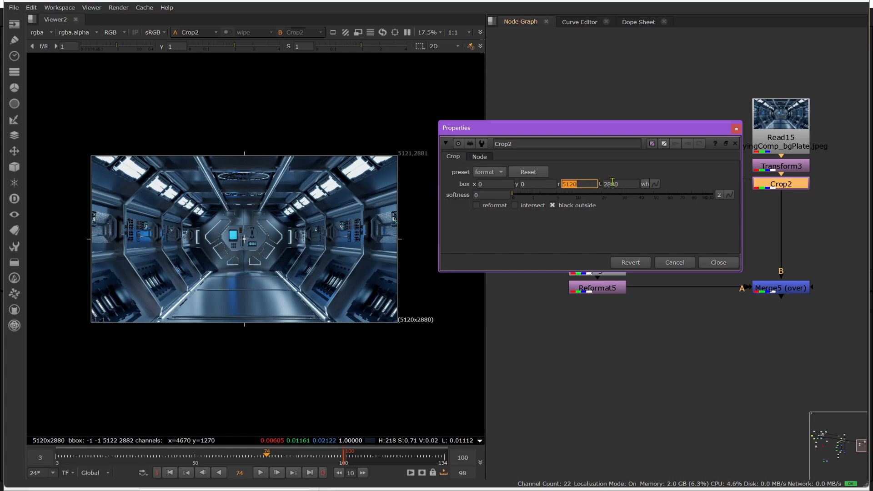
text(2)
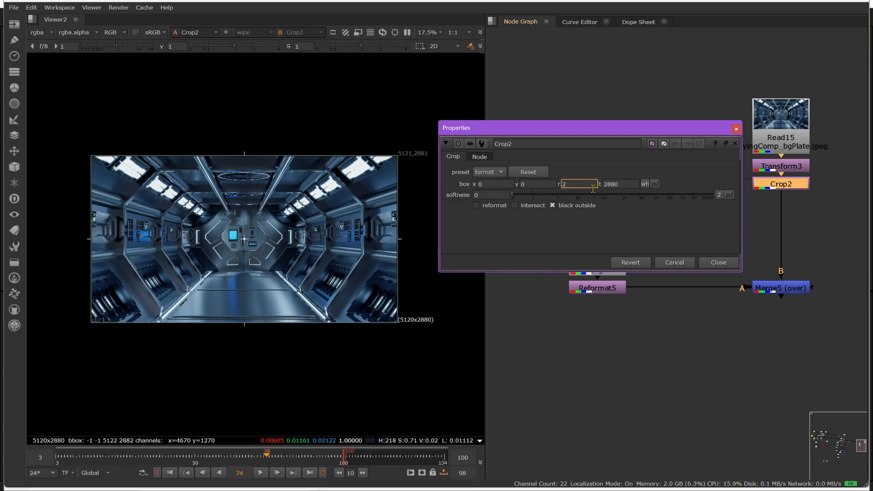
text(048)
click(617, 182)
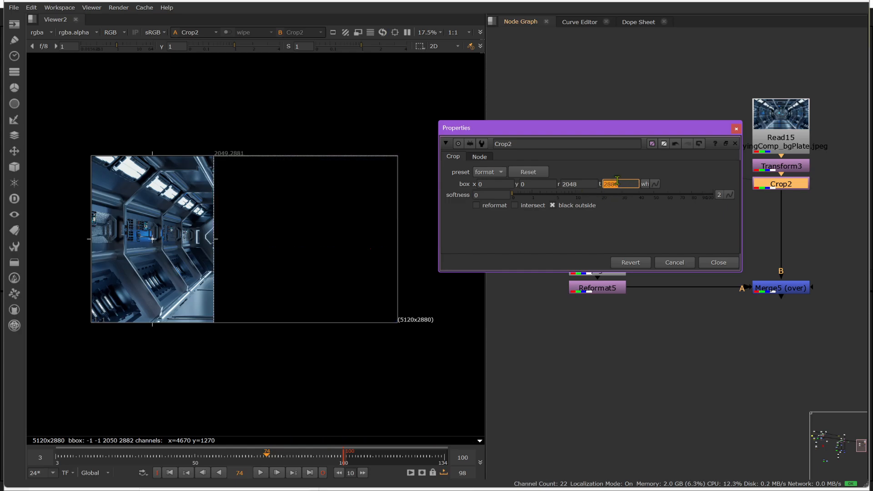
text(1080)
key(Return)
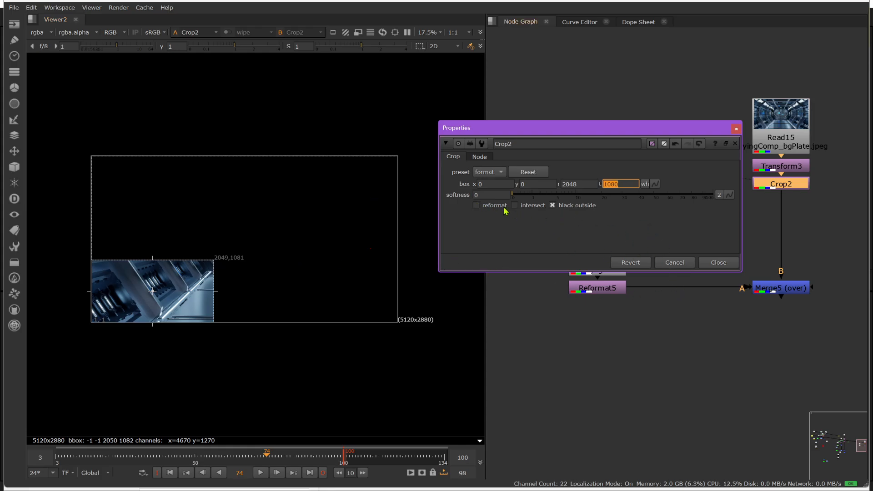
click(476, 206)
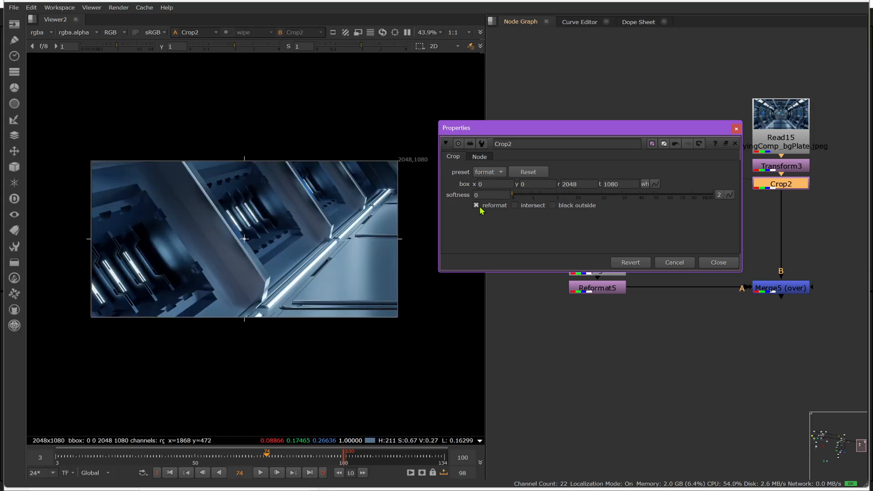
Step: View Merge5, close the Crop2 properties, and disable and re-enable Crop2 to compare the composite with and without it
click(779, 289)
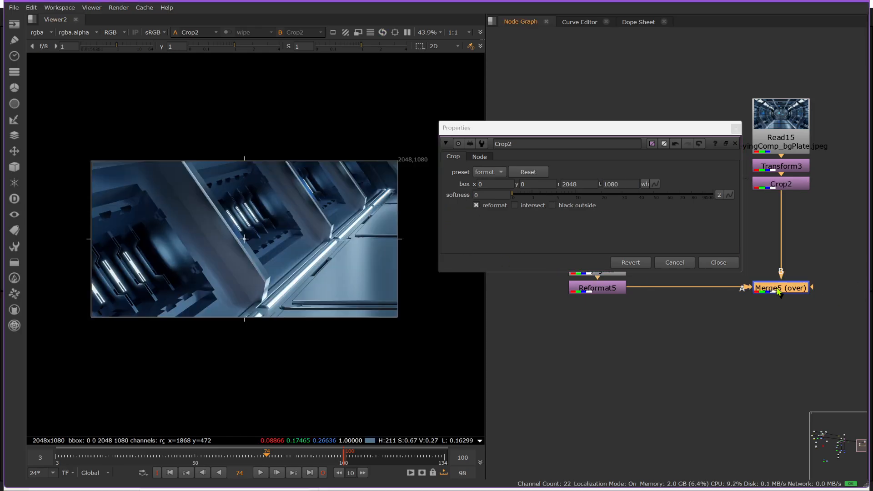
key(1)
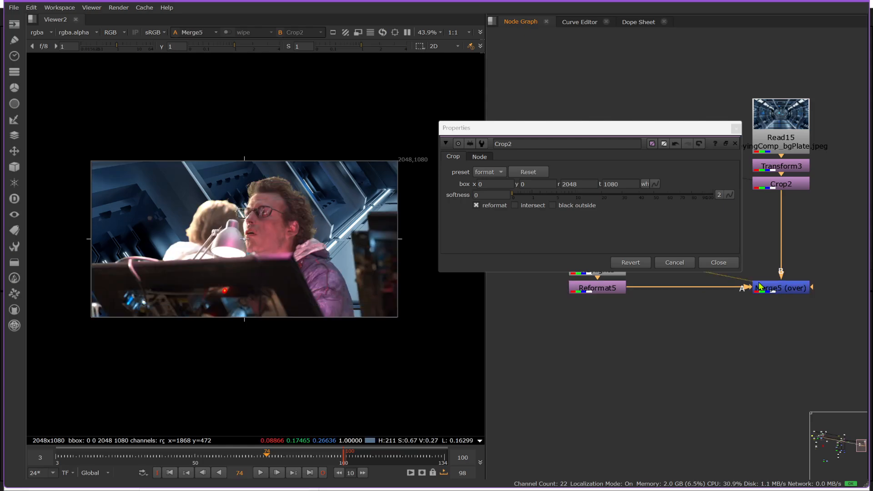
click(718, 263)
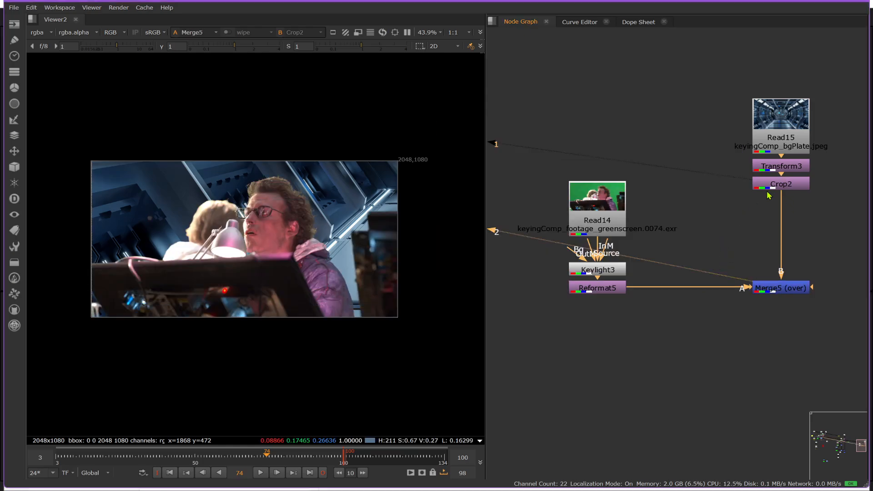
click(780, 186)
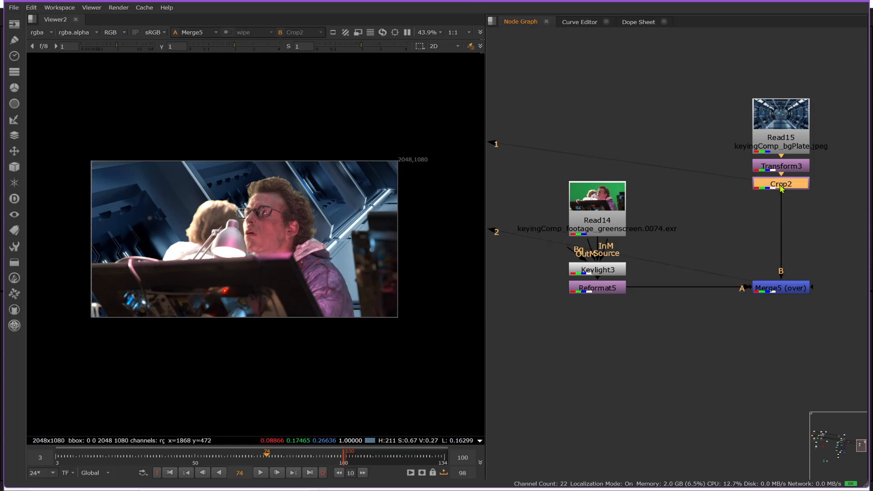
key(d)
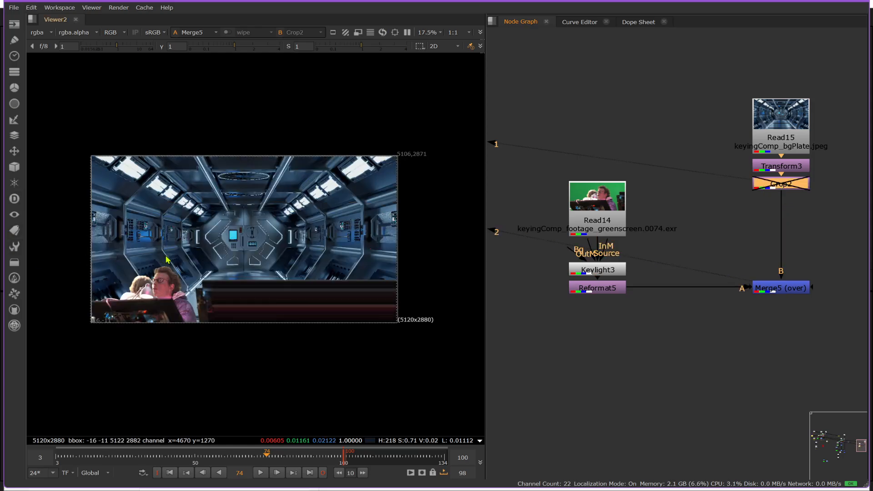
key(d)
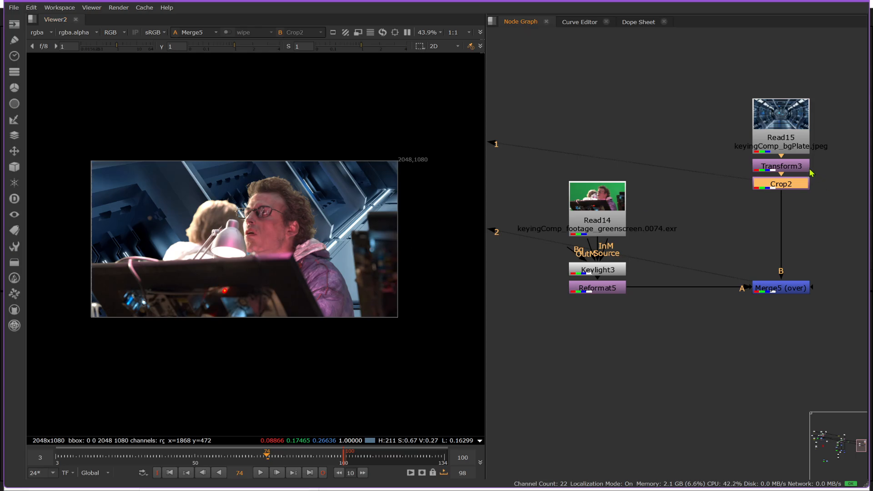
Step: Reposition the corridor plate with Transform3 to a translate of about x -1700, y -1290
double_click(800, 166)
scroll(166, 250, down, 5)
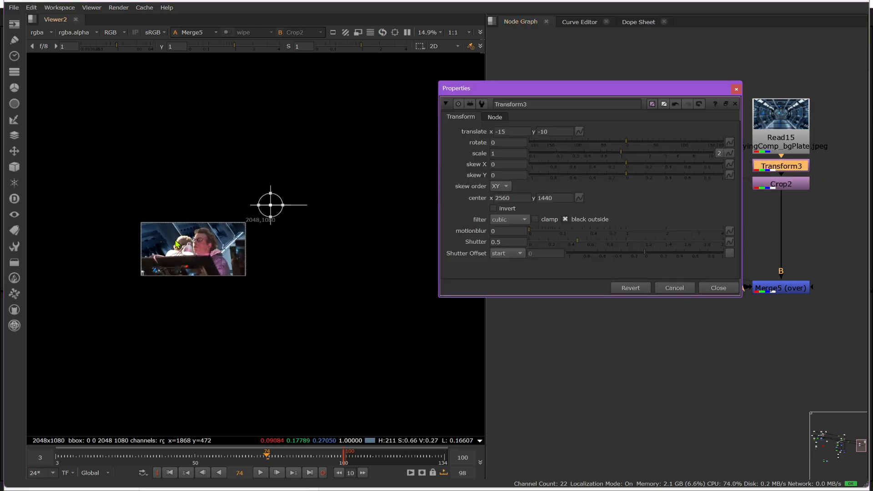
drag(271, 205, 185, 268)
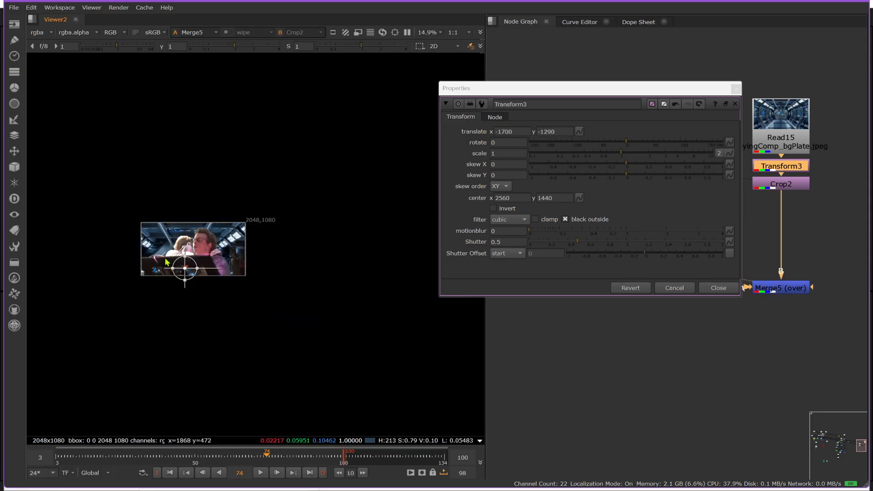
scroll(167, 263, up, 4)
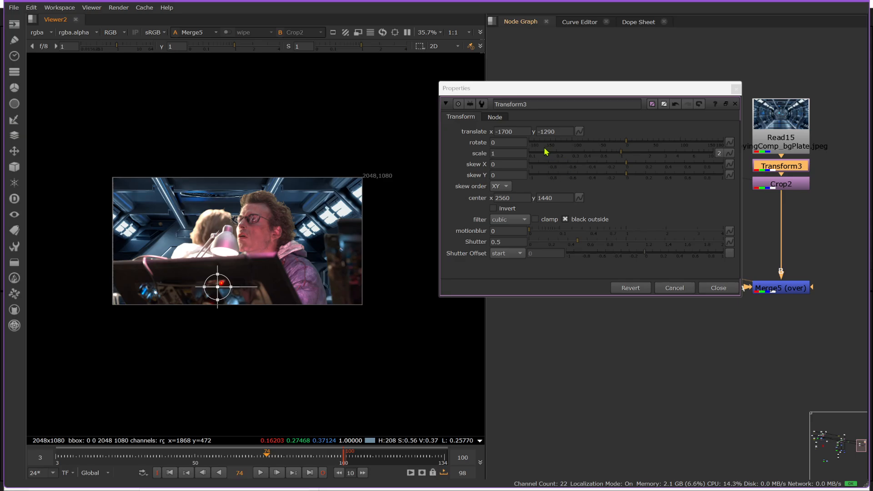
Step: Scale the corridor plate to 0.7 in Transform3, move it to about x -1596, y -900, and close the properties
double_click(506, 153)
text(.7)
key(Return)
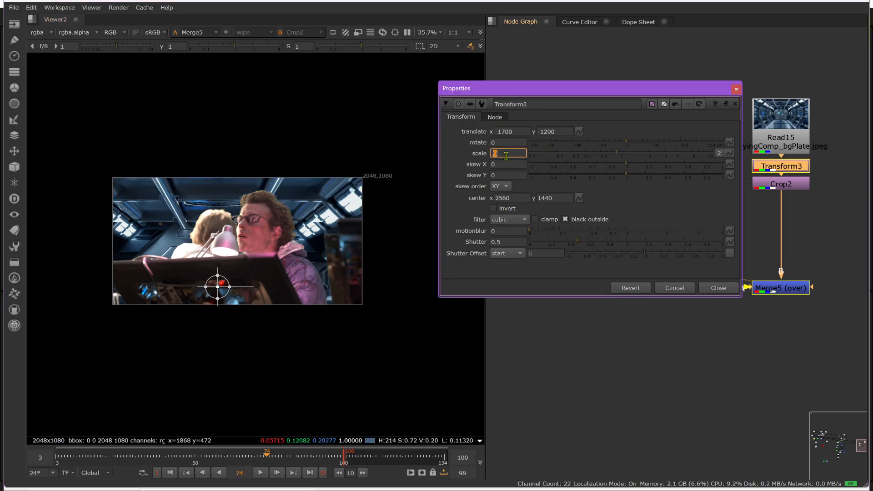
drag(218, 286, 236, 245)
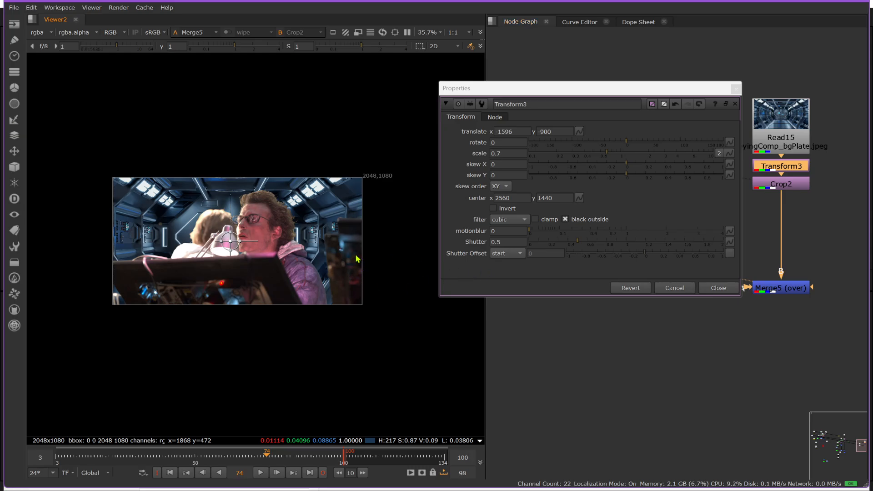
click(718, 287)
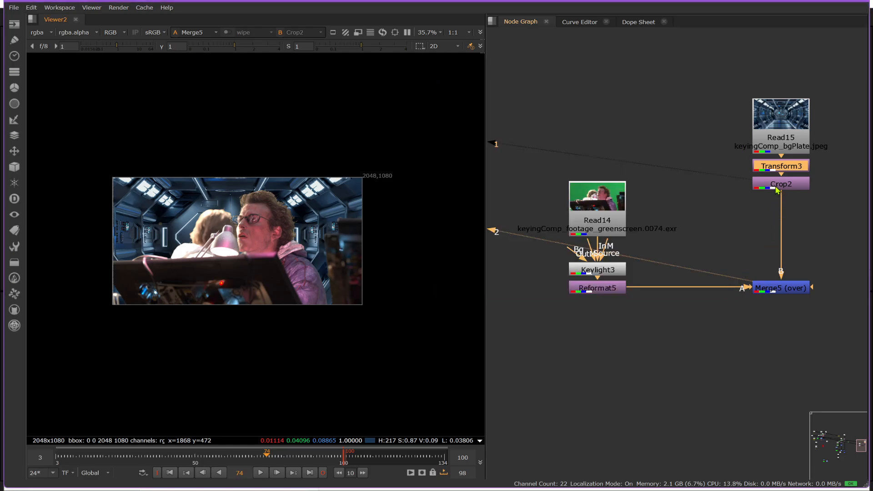
Step: Move Crop2 further down the background branch, between Transform3 and Merge5, and play back the composite
drag(776, 190, 775, 227)
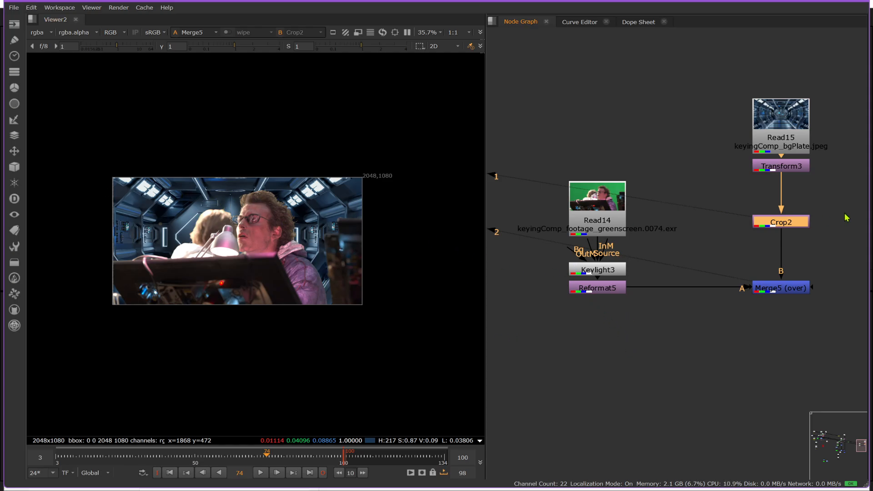
click(262, 472)
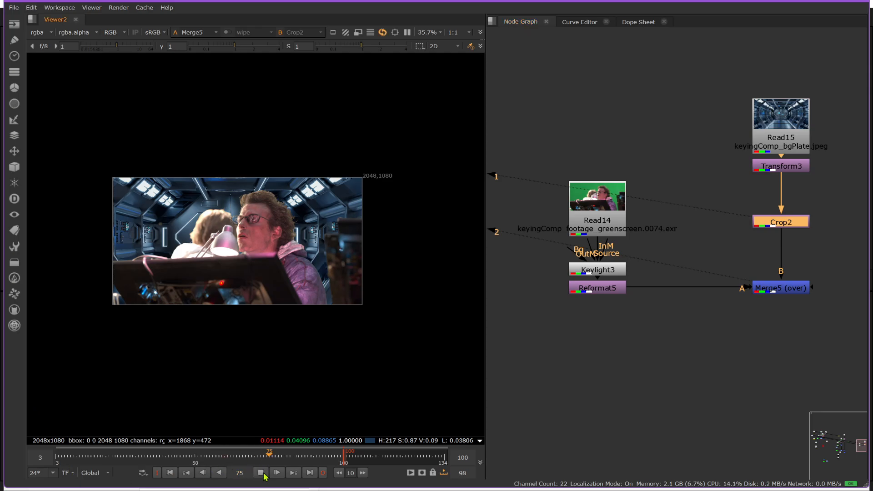